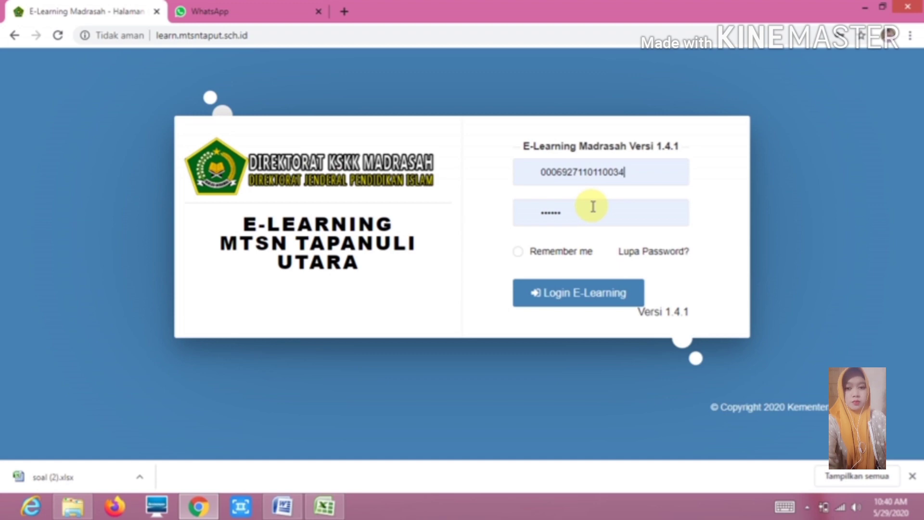
# - Log in to the teacher account and go through the introductory tour of the e-learning features until its closing message is dismissed
pyautogui.click(572, 294)
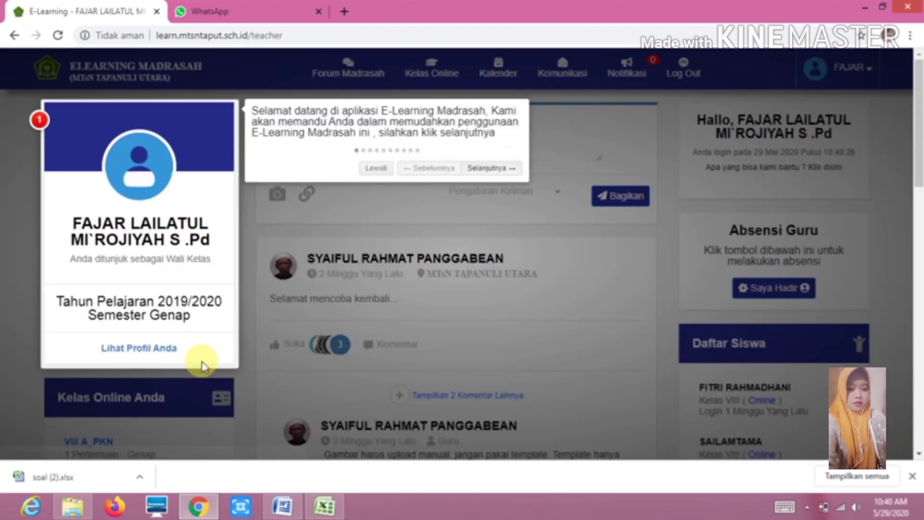
pyautogui.click(484, 170)
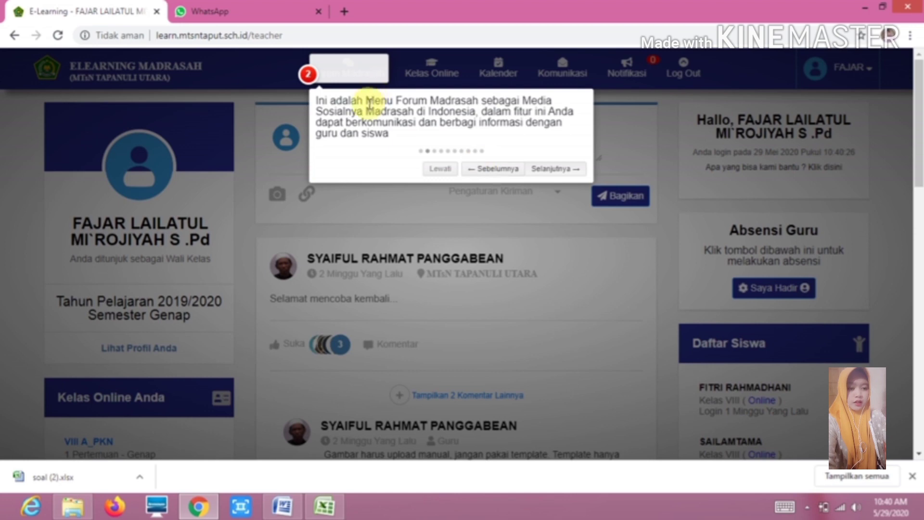
pyautogui.click(553, 168)
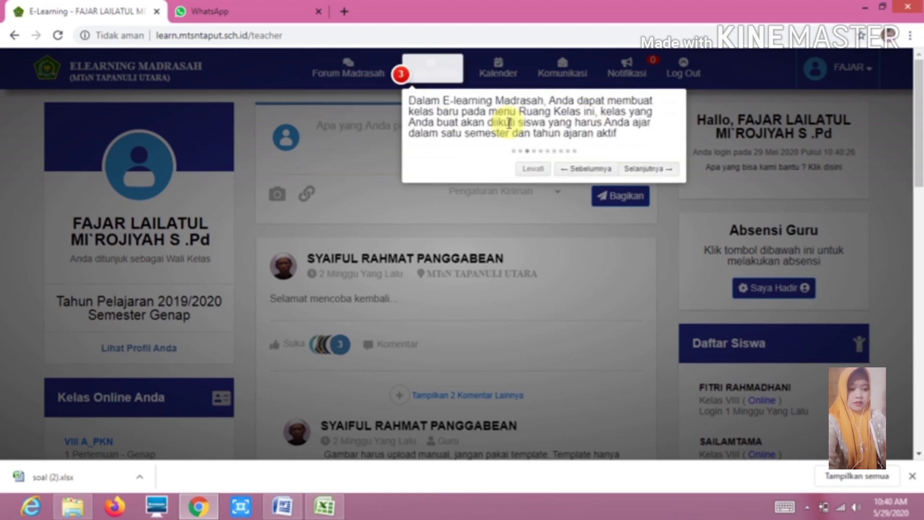
pyautogui.click(634, 169)
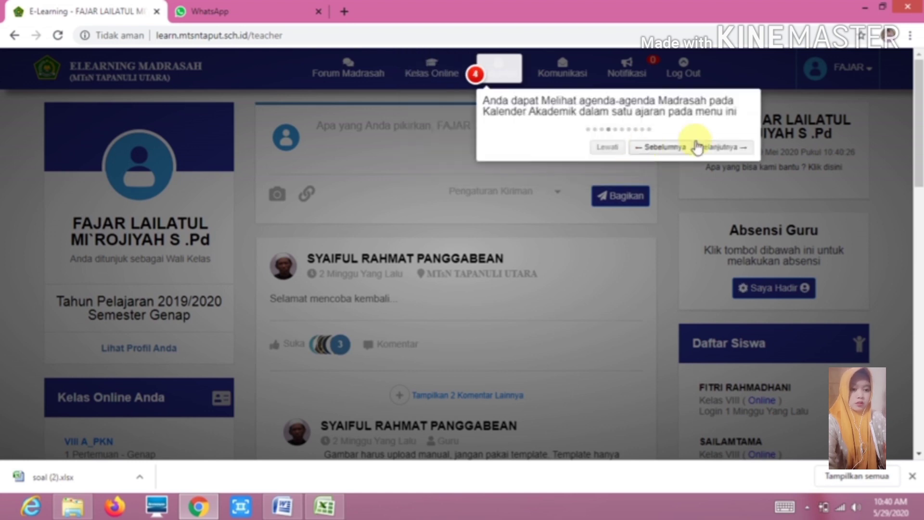
pyautogui.click(724, 150)
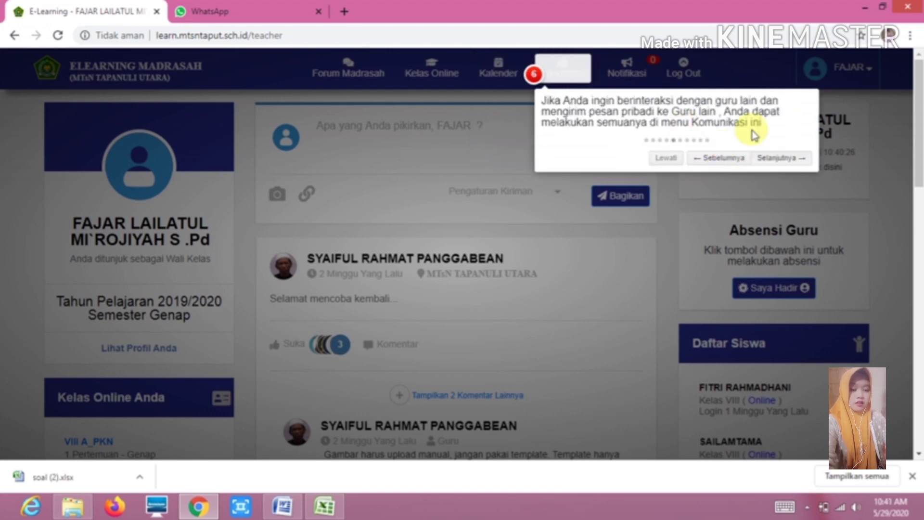
pyautogui.click(777, 161)
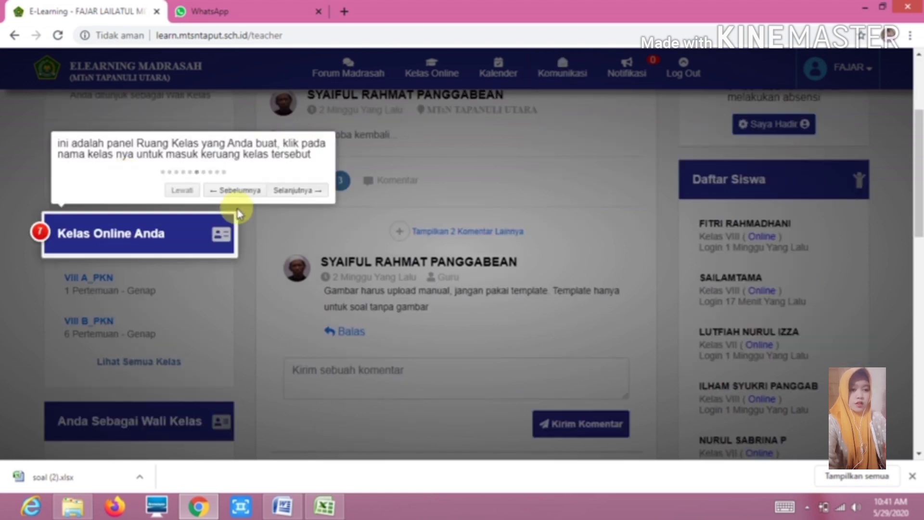
pyautogui.click(300, 193)
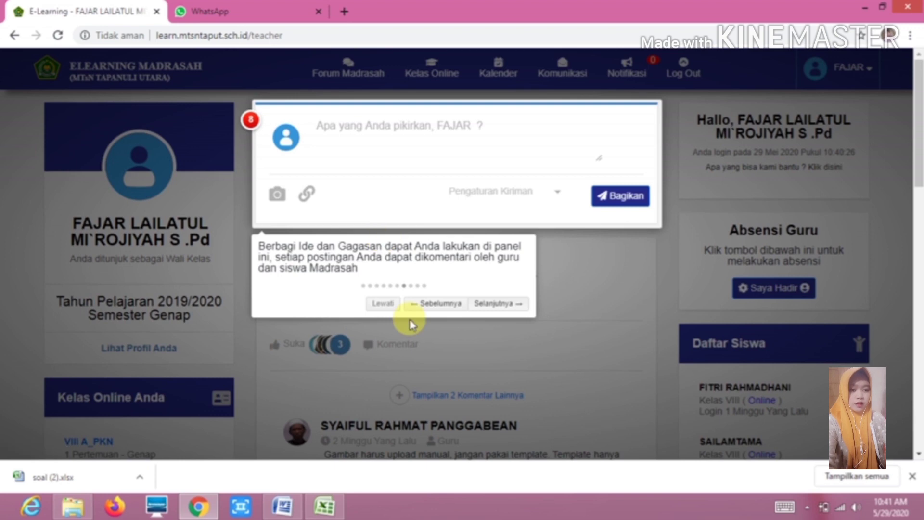
pyautogui.click(493, 305)
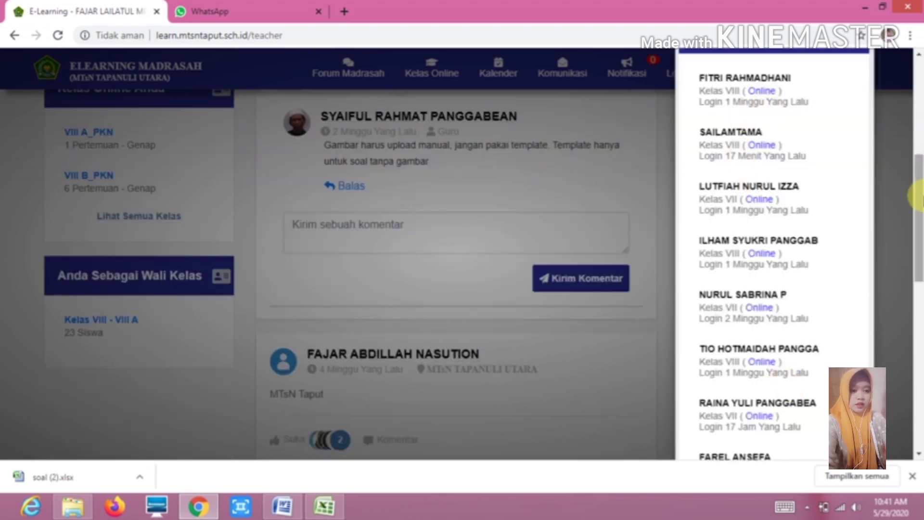
pyautogui.moveTo(917, 195); pyautogui.dragTo(910, 124)
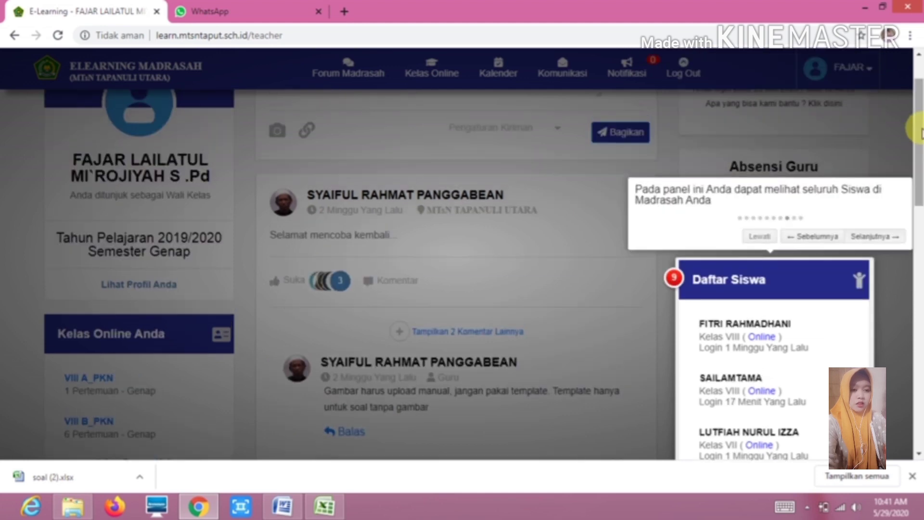
pyautogui.click(865, 243)
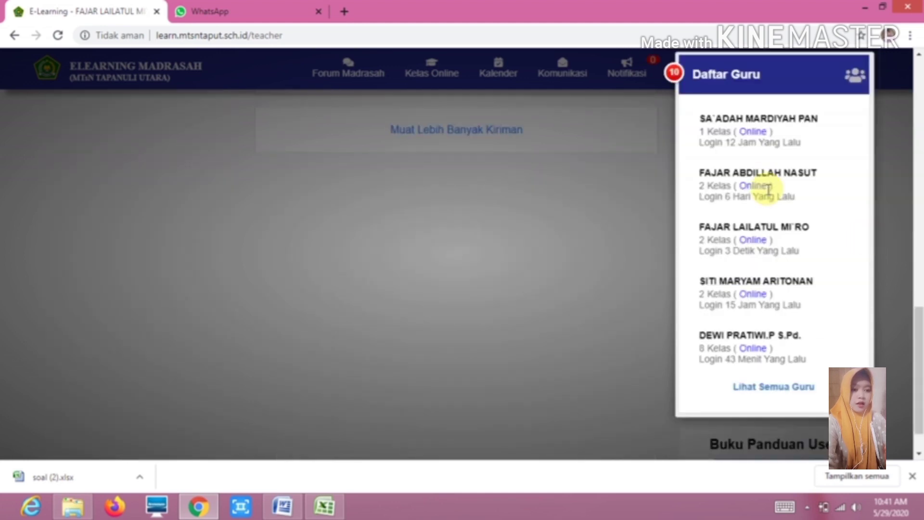
pyautogui.moveTo(917, 323); pyautogui.dragTo(916, 217)
pyautogui.click(879, 347)
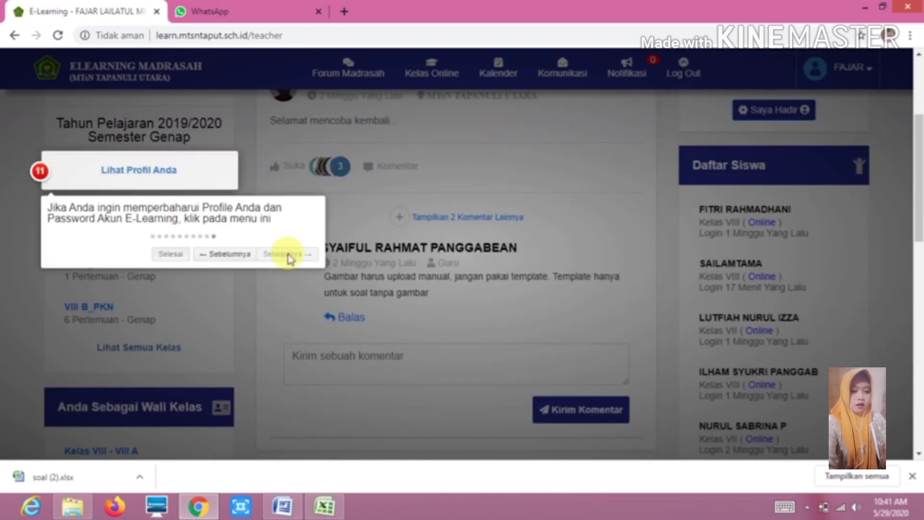
pyautogui.click(170, 254)
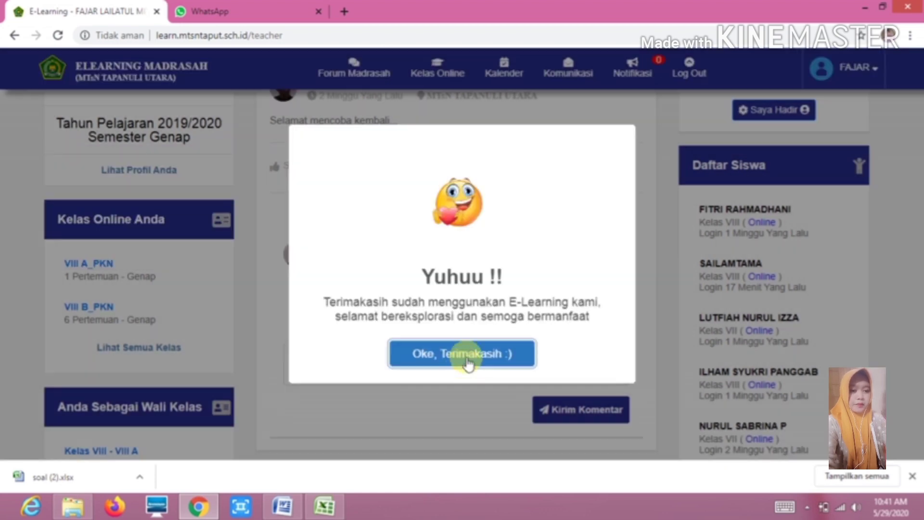
pyautogui.click(467, 363)
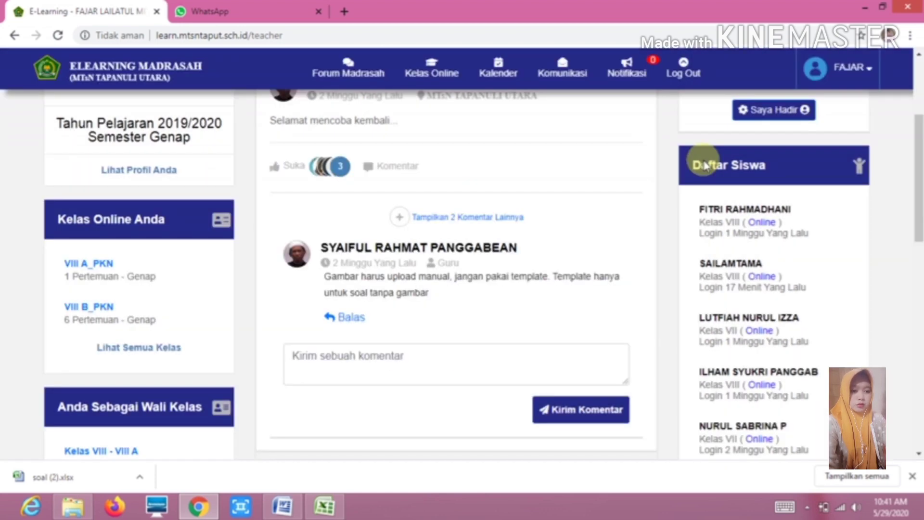
# - Start a new online class for Kelas IX and assign it to rombel IX A
pyautogui.scroll(2, 901, 182)
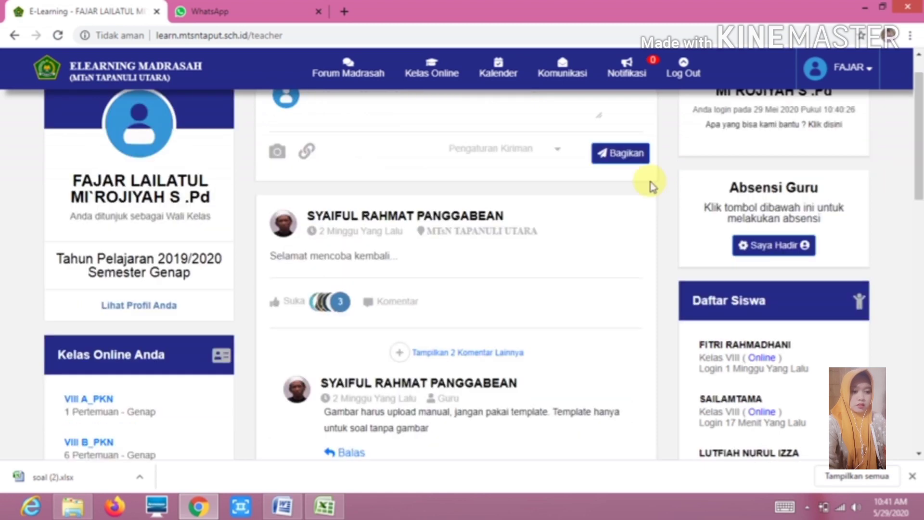
pyautogui.scroll(2, 529, 173)
pyautogui.click(431, 73)
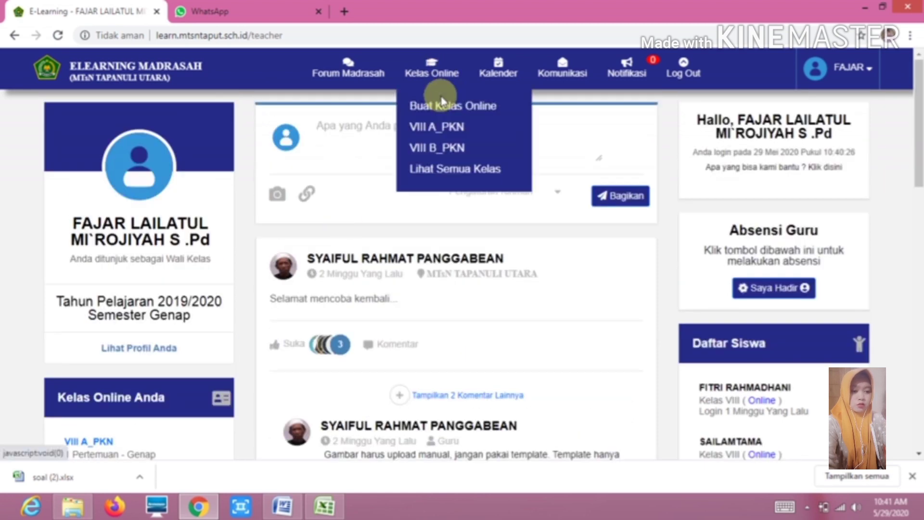
pyautogui.click(443, 107)
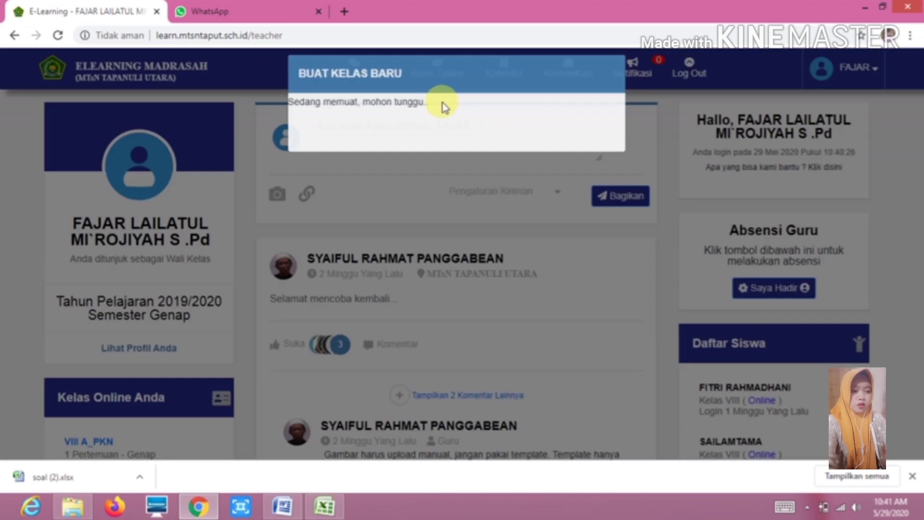
pyautogui.click(451, 130)
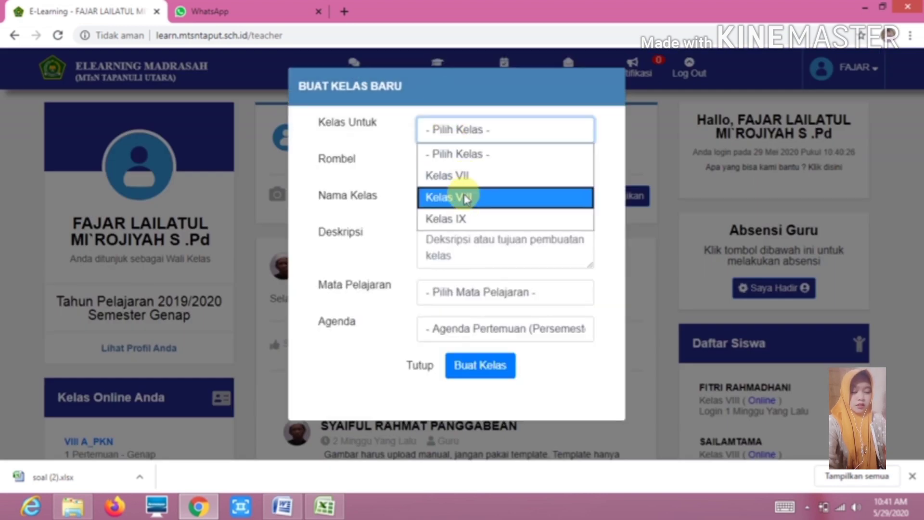
pyautogui.click(463, 220)
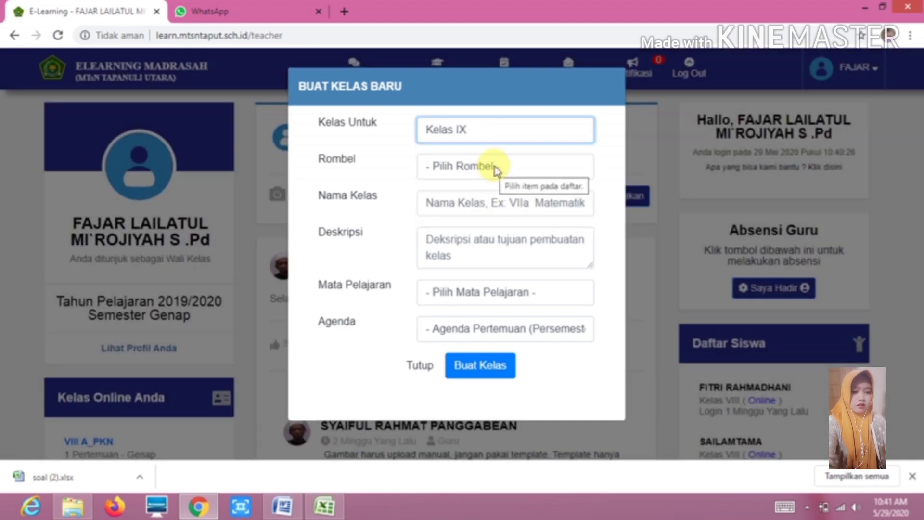
pyautogui.click(496, 168)
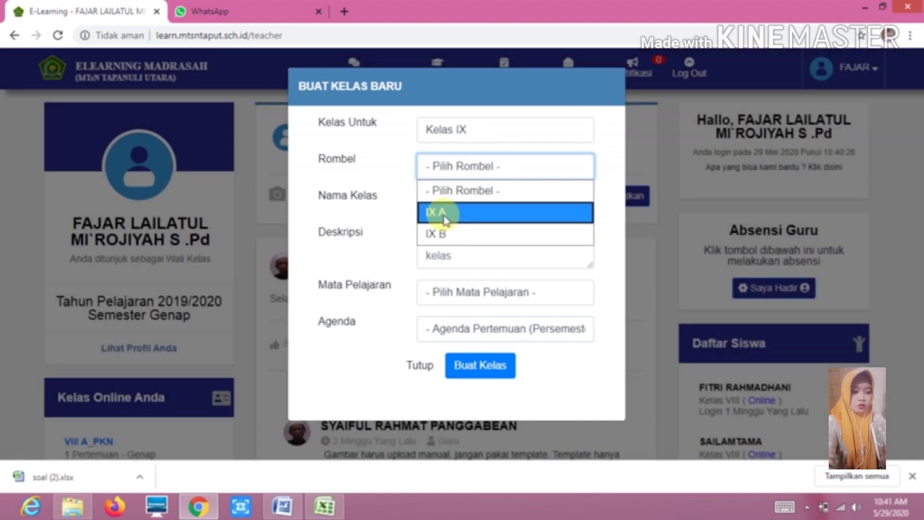
pyautogui.click(445, 221)
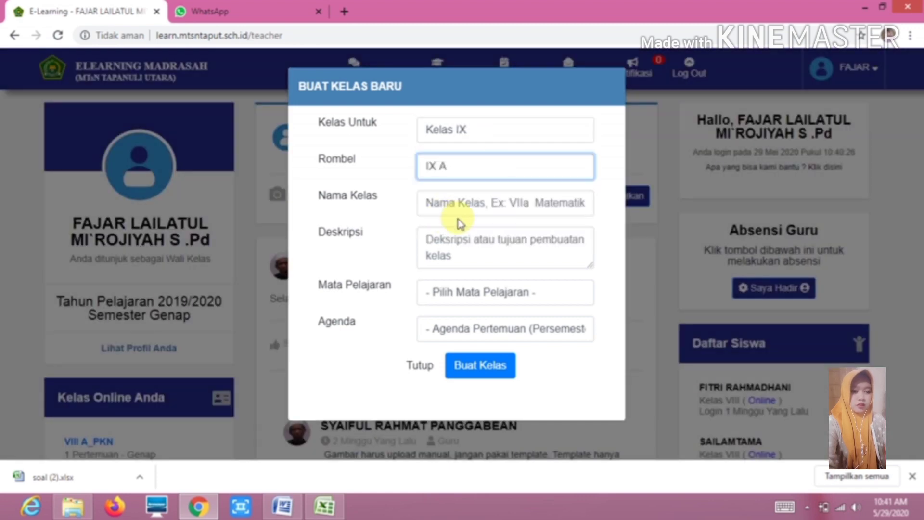
# - Name the new class IX A_PKN, reusing the earlier VIII A_PKN entry with its grade changed to IX
pyautogui.click(480, 202)
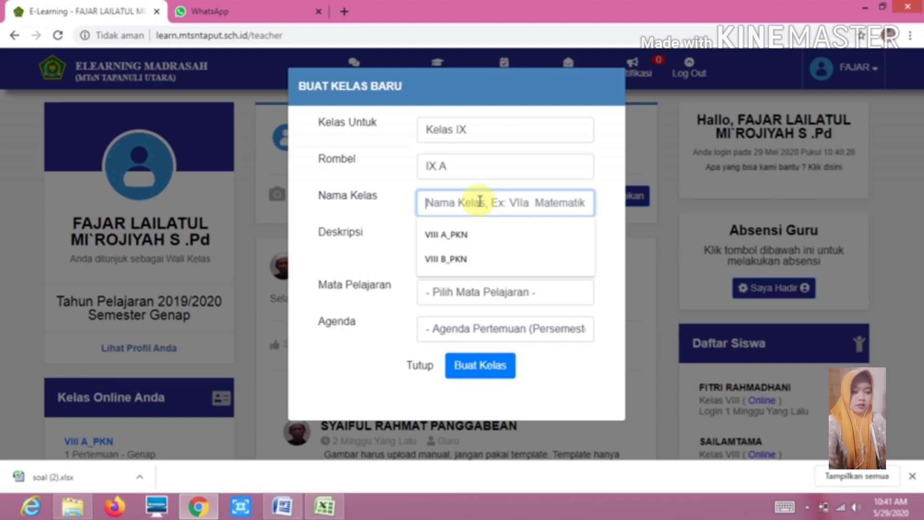
pyautogui.click(471, 233)
pyautogui.doubleClick(438, 202)
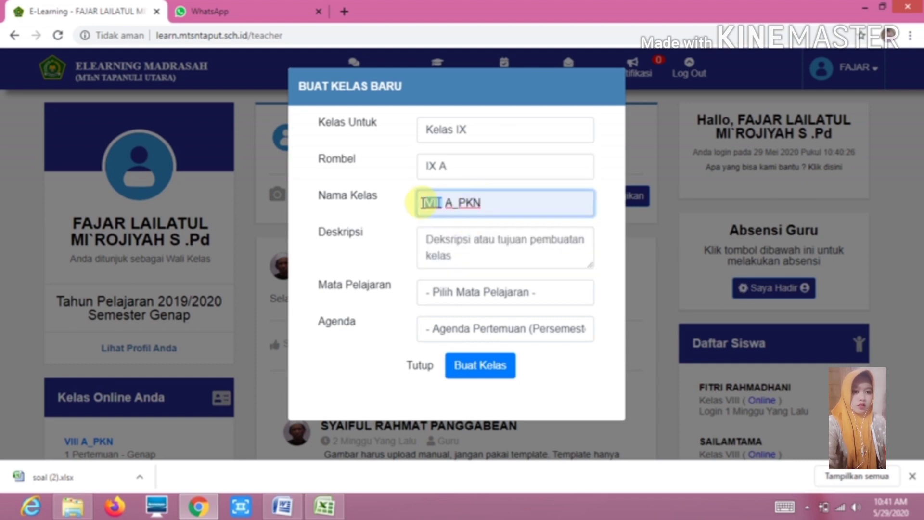
pyautogui.write('IX')
pyautogui.write('X')
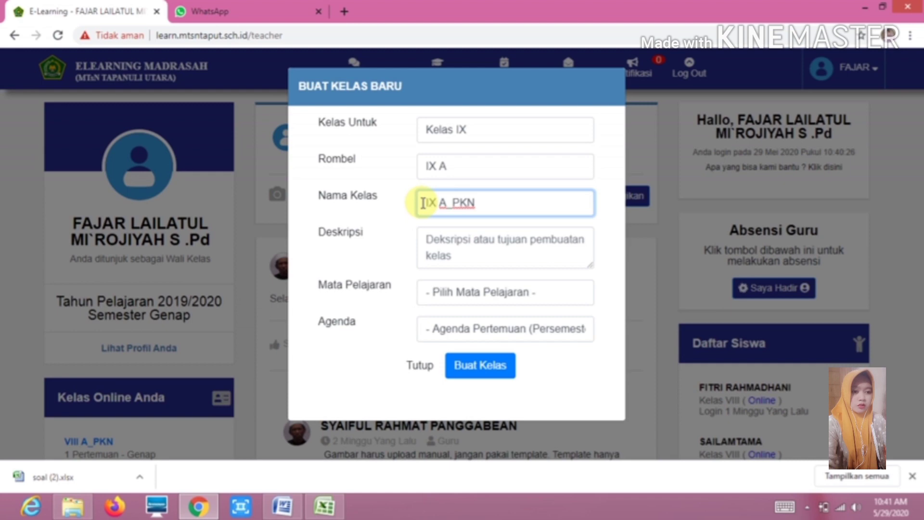
pyautogui.moveTo(477, 202); pyautogui.dragTo(450, 203)
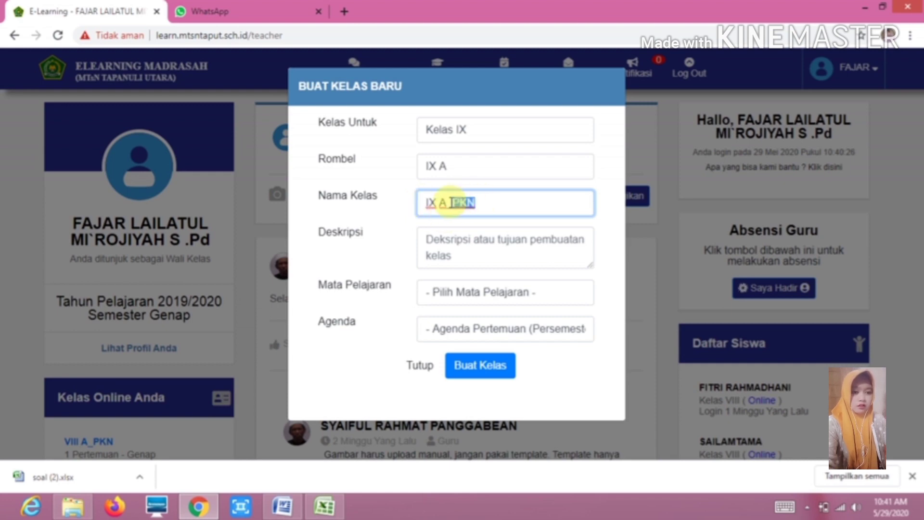
# - Enter KELAS DARING IX A as the description of the new class
pyautogui.click(483, 248)
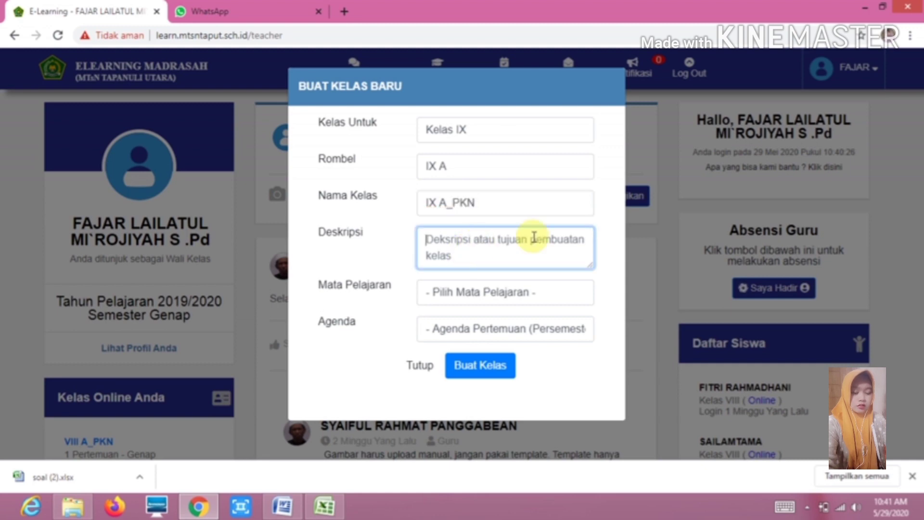
pyautogui.write('KELA')
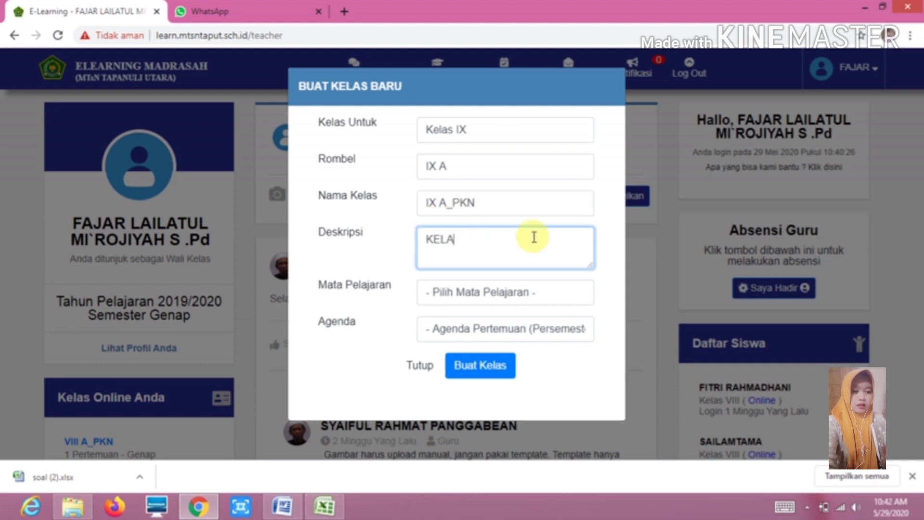
pyautogui.write('S DARIN')
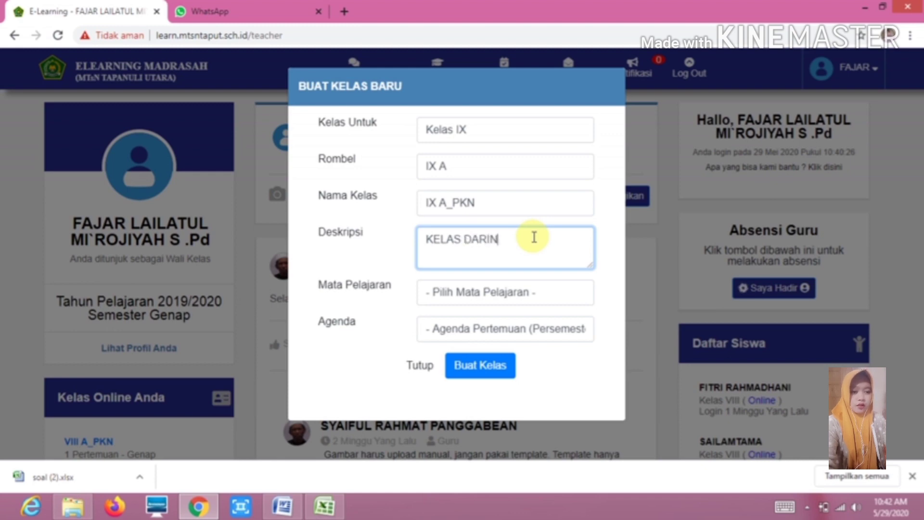
pyautogui.write('G IX A')
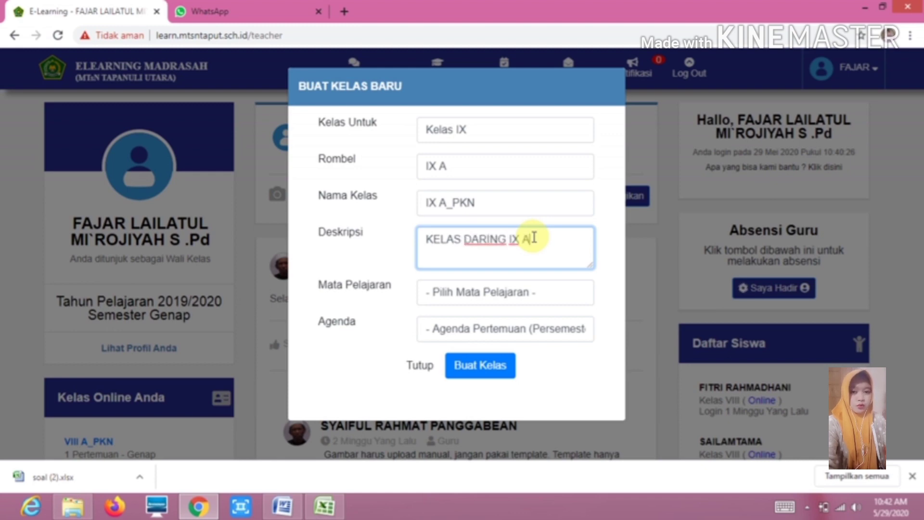
# - Set the subject to Pendidikan Pancasila dan Kewarganegaraan, choose the number of meetings per semester, and create the class
pyautogui.click(511, 291)
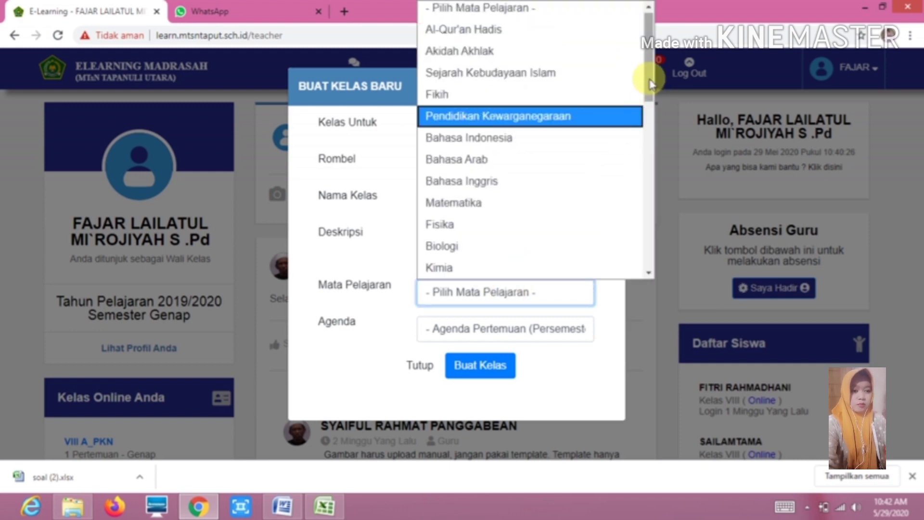
pyautogui.moveTo(651, 79); pyautogui.dragTo(662, 166)
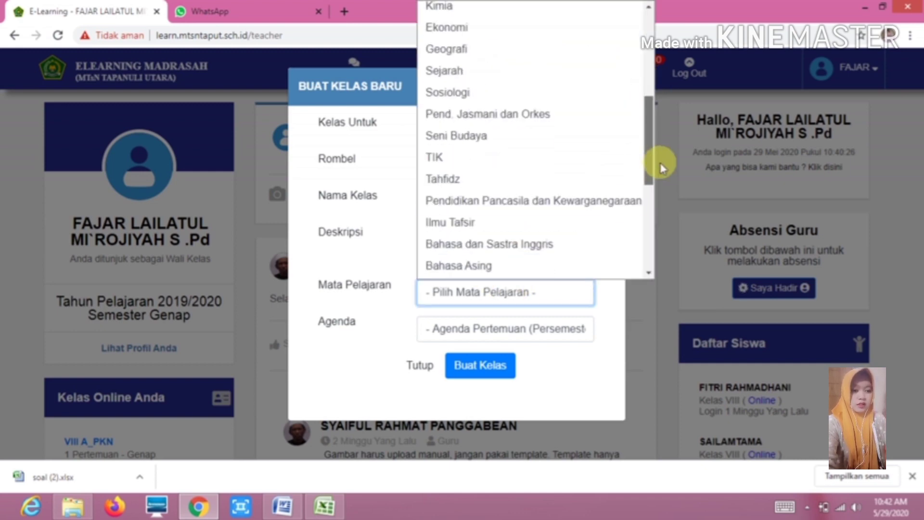
pyautogui.click(623, 200)
pyautogui.click(534, 332)
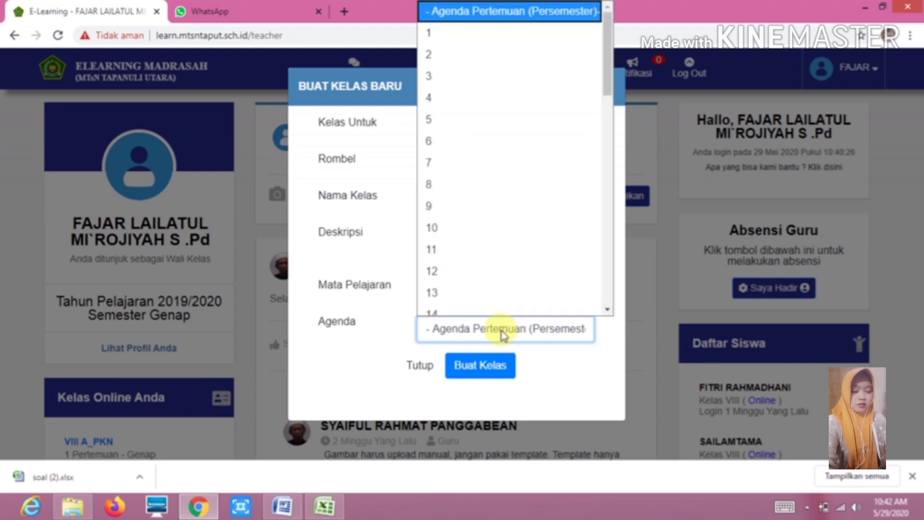
pyautogui.click(464, 132)
pyautogui.click(489, 369)
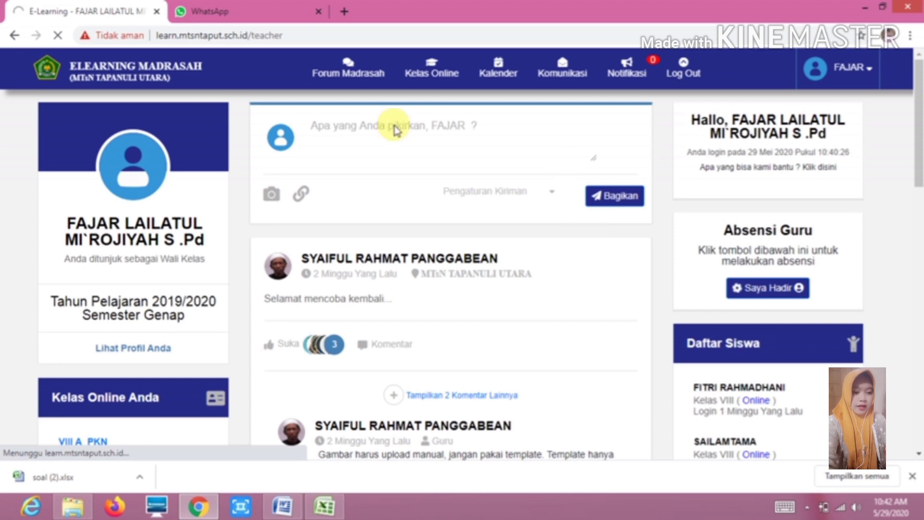
# - Open the IX A_PKN class from the teacher's online classes
pyautogui.click(436, 80)
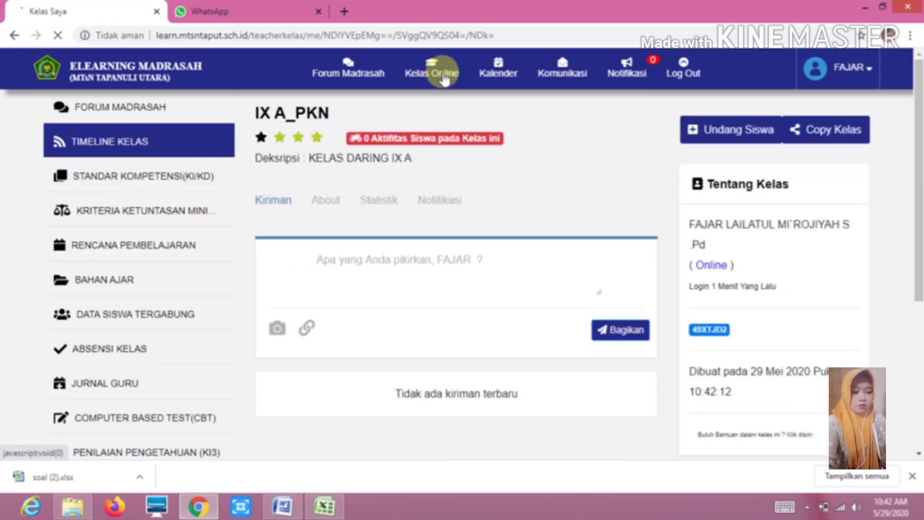
pyautogui.moveTo(444, 79)
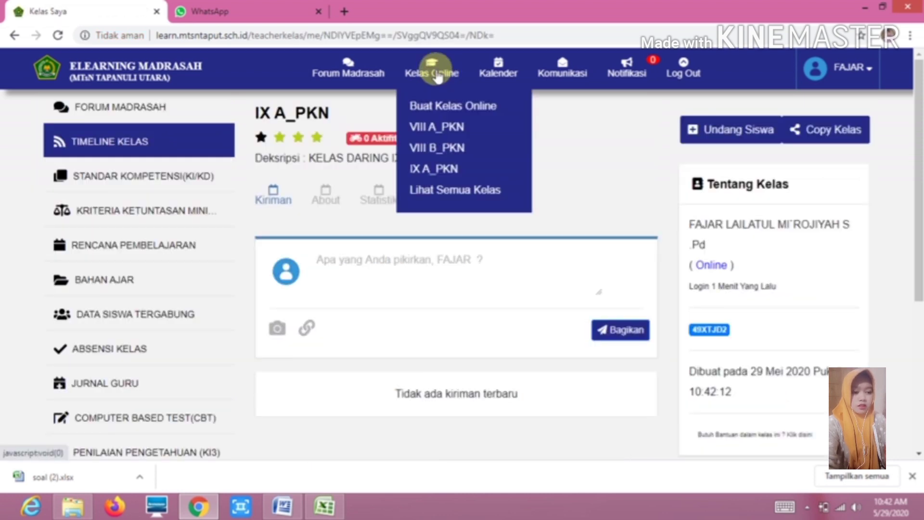
pyautogui.click(445, 169)
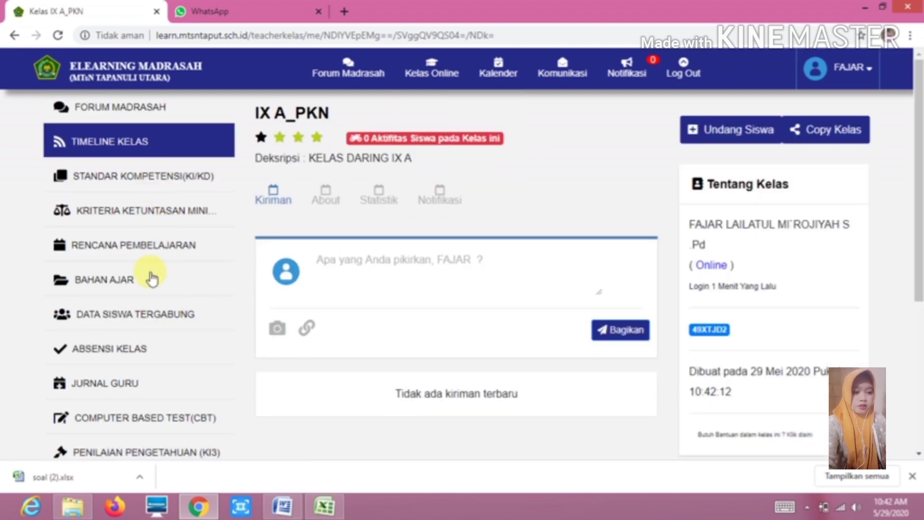
# - Open the class's Computer Based Test list and start creating a new CBT exam
pyautogui.scroll(-1, 144, 289)
pyautogui.click(138, 354)
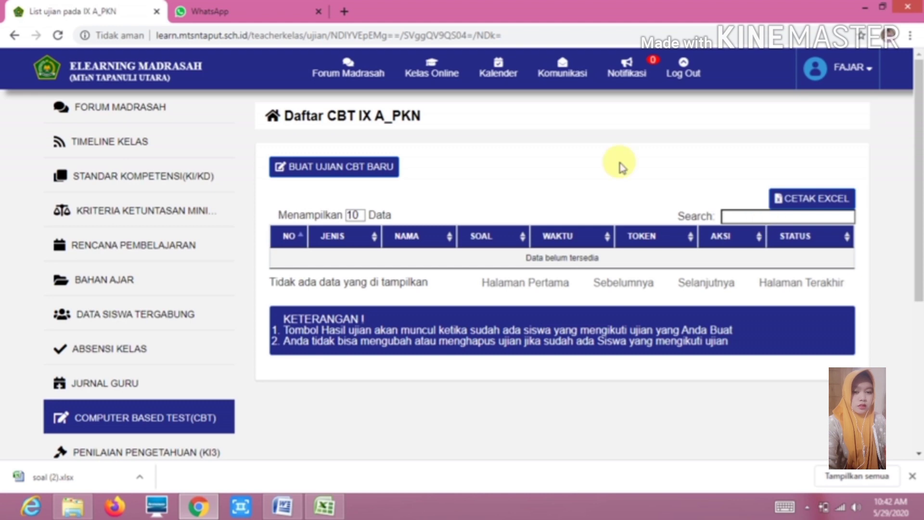
pyautogui.click(370, 168)
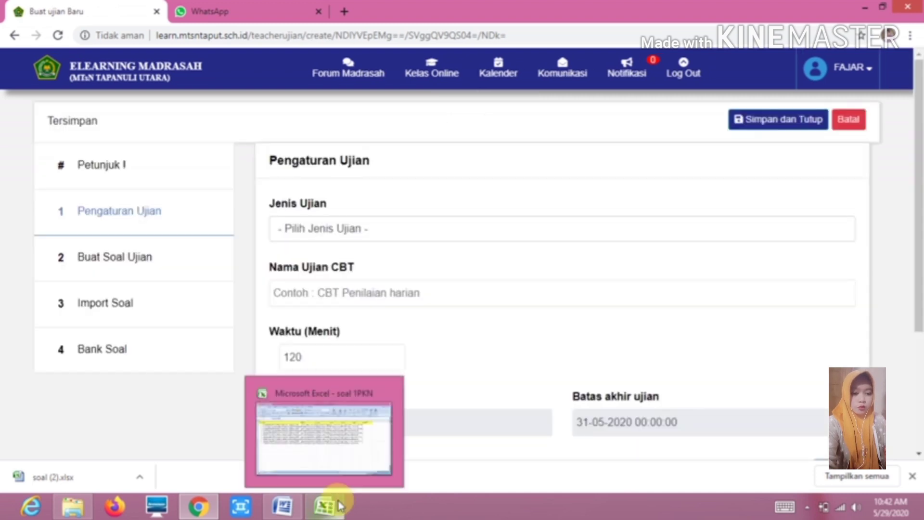
# - Set the exam type to Penilaian Akhir Semester and name it UJIAN AKHIR SEMESTER GENAP PKN TA. 2019/2020, reusing the earlier entry
pyautogui.click(315, 229)
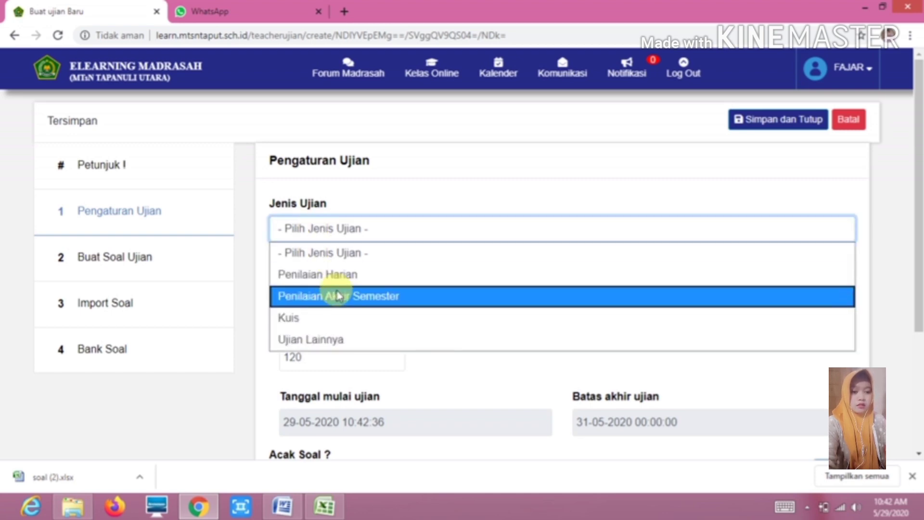
pyautogui.click(338, 295)
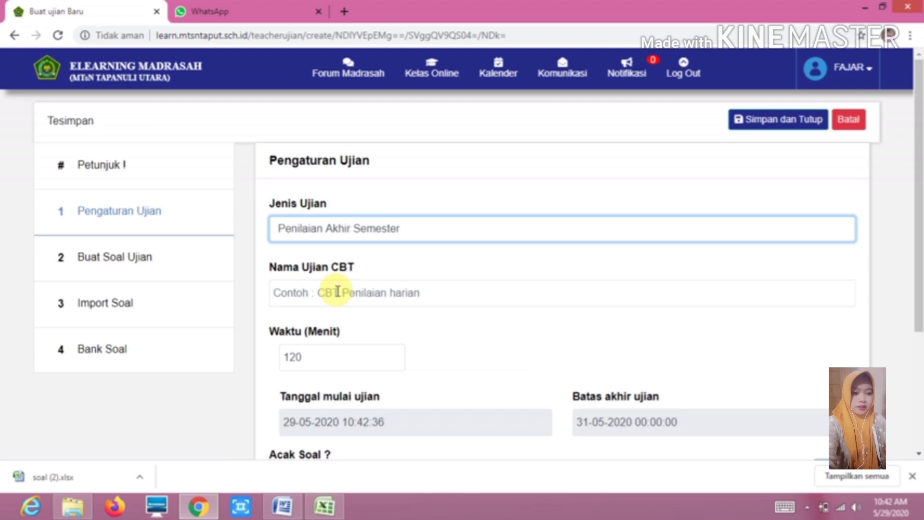
pyautogui.click(337, 291)
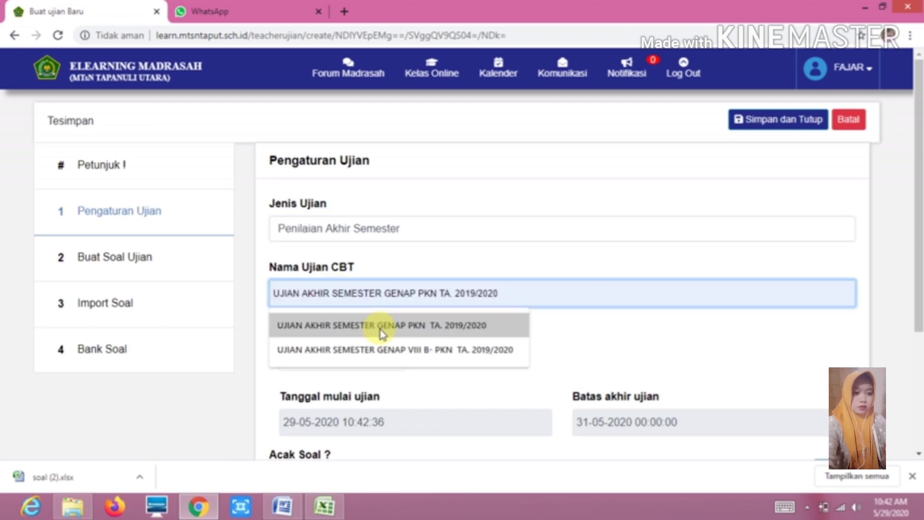
pyautogui.click(382, 326)
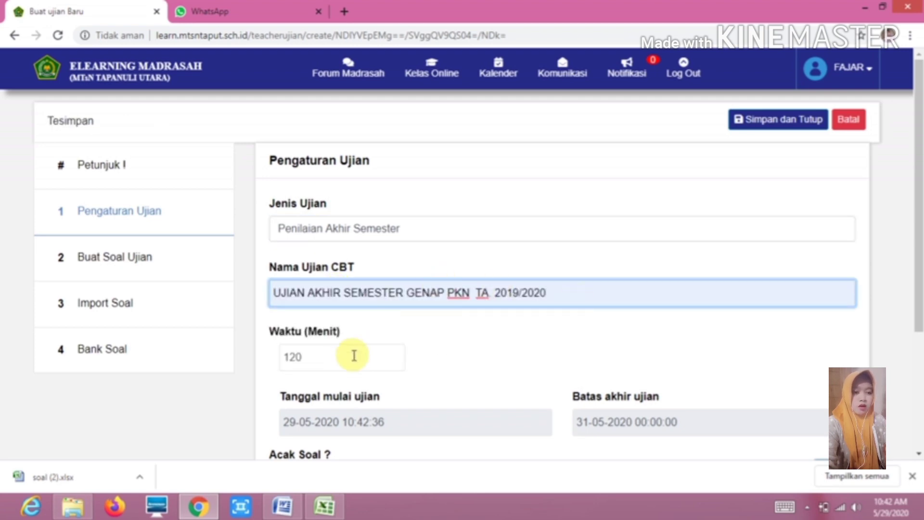
pyautogui.click(393, 423)
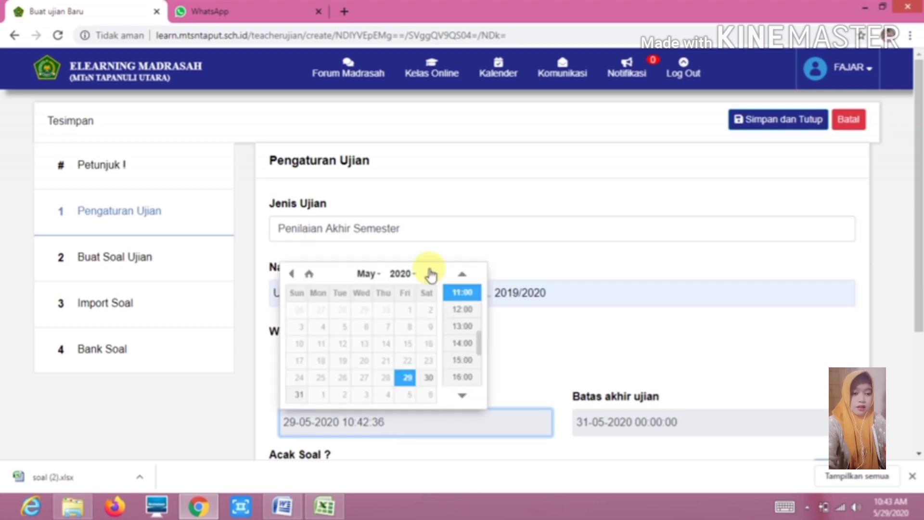
pyautogui.click(430, 274)
pyautogui.click(406, 327)
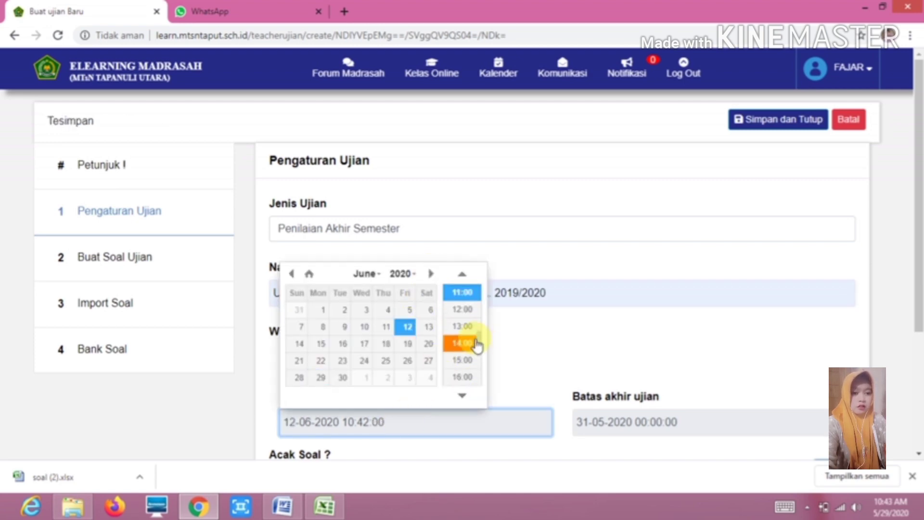
pyautogui.moveTo(479, 335); pyautogui.dragTo(485, 313)
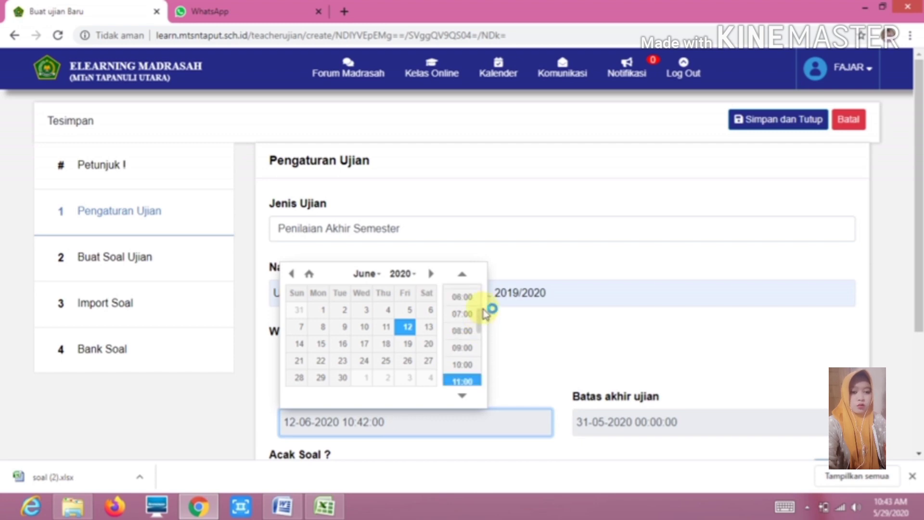
pyautogui.scroll(1, 472, 359)
pyautogui.click(477, 355)
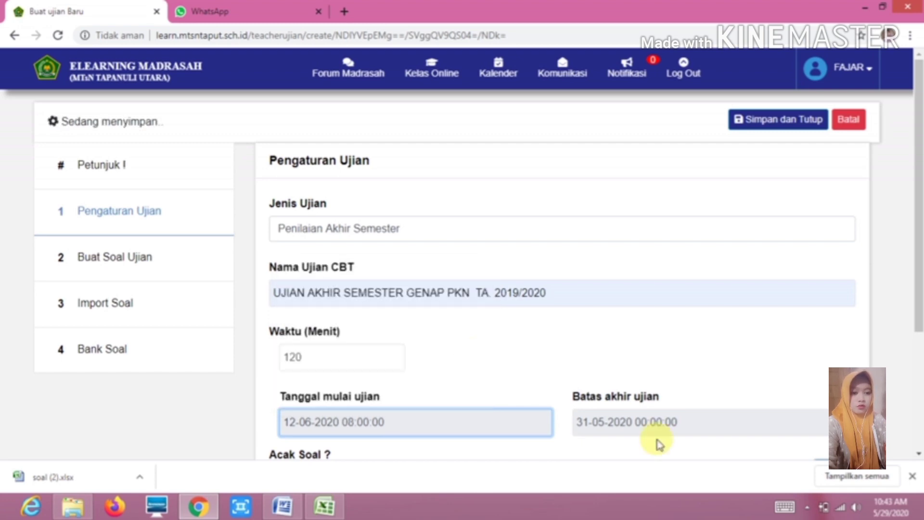
pyautogui.click(653, 423)
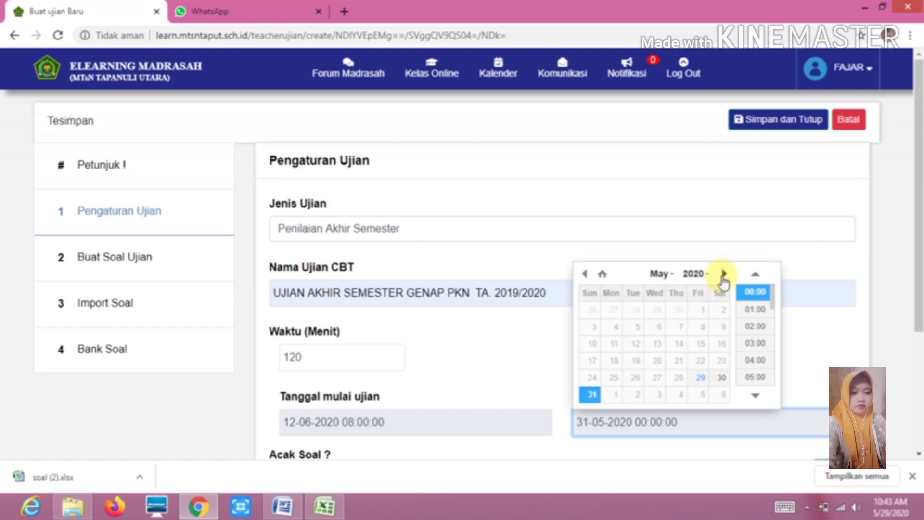
pyautogui.click(724, 274)
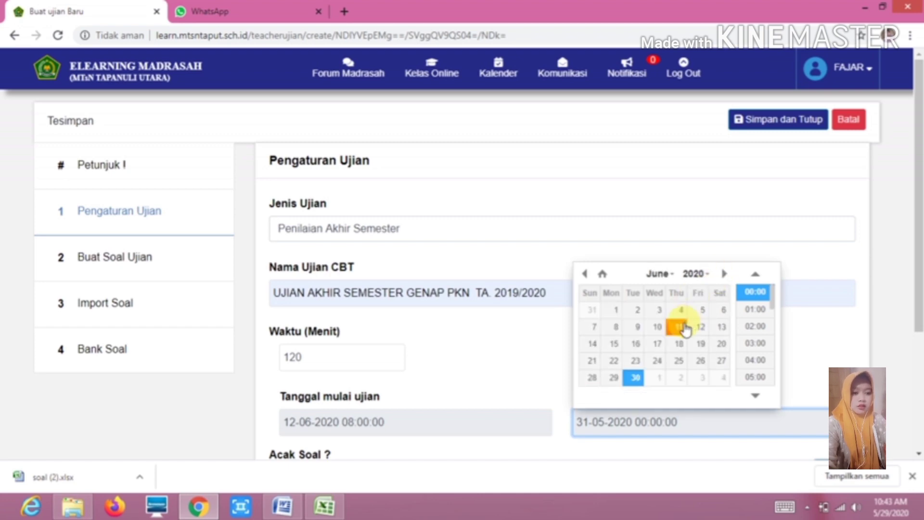
pyautogui.click(700, 327)
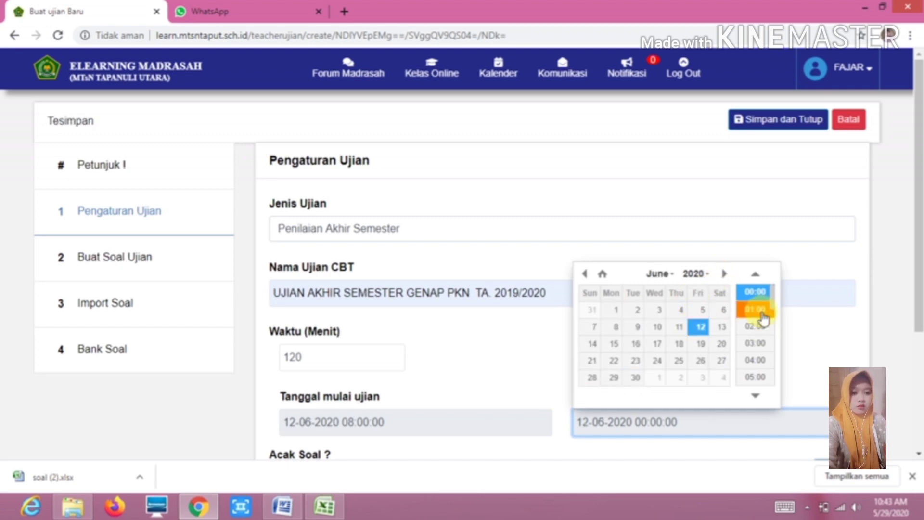
pyautogui.moveTo(772, 304); pyautogui.dragTo(781, 344)
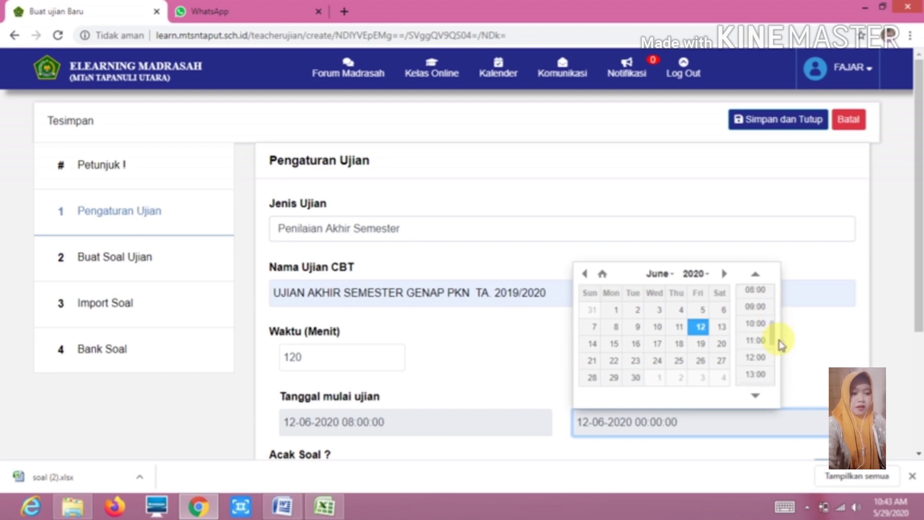
pyautogui.click(758, 324)
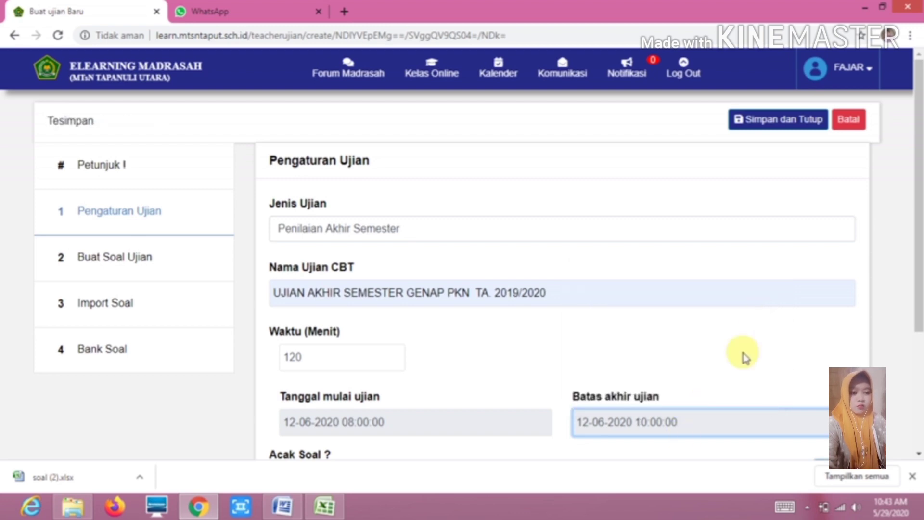
# - Check the Acak Soal and Aktifkan Ujian switches in the exam settings
pyautogui.scroll(-3, 745, 357)
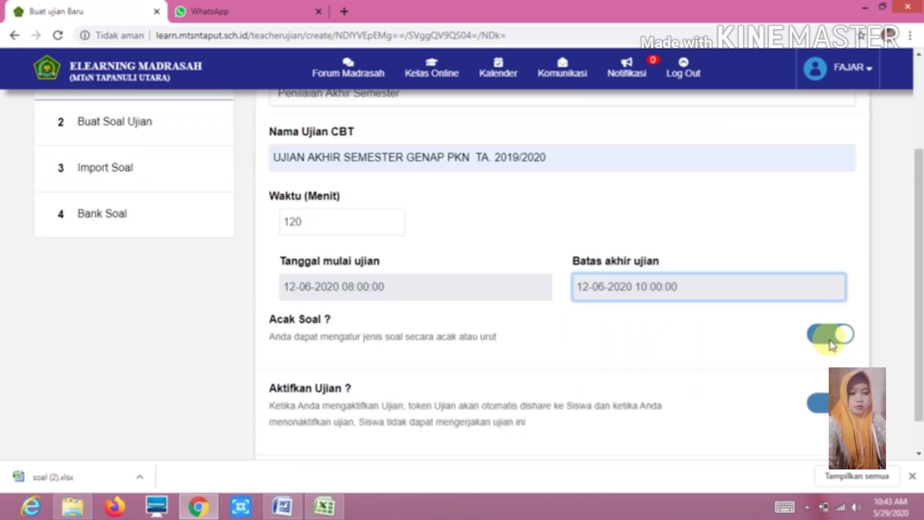
pyautogui.click(832, 343)
pyautogui.click(841, 338)
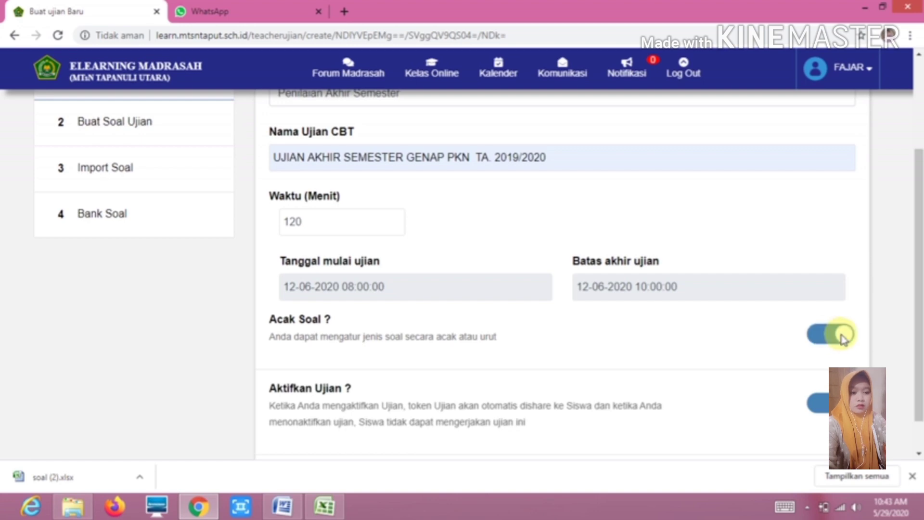
pyautogui.click(820, 407)
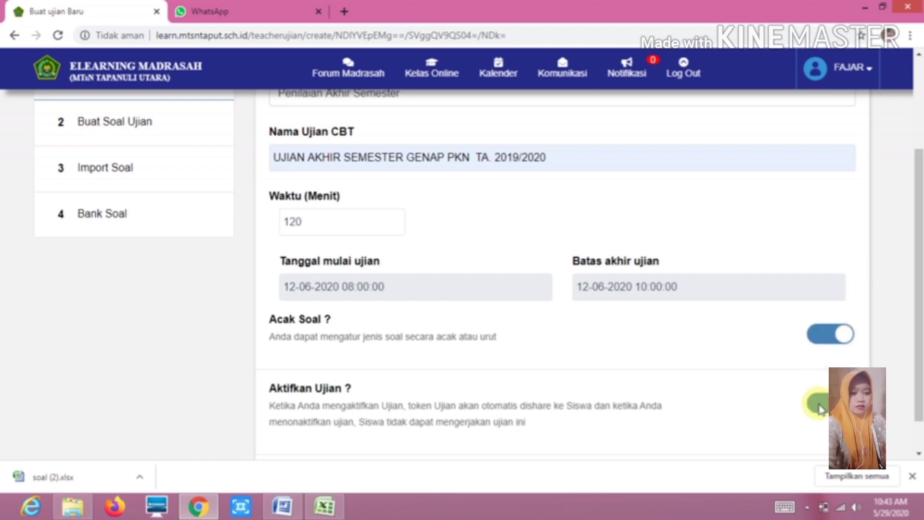
# - Go to the exam's Import Soal section and bring up the file selection for the question file
pyautogui.scroll(3, 790, 289)
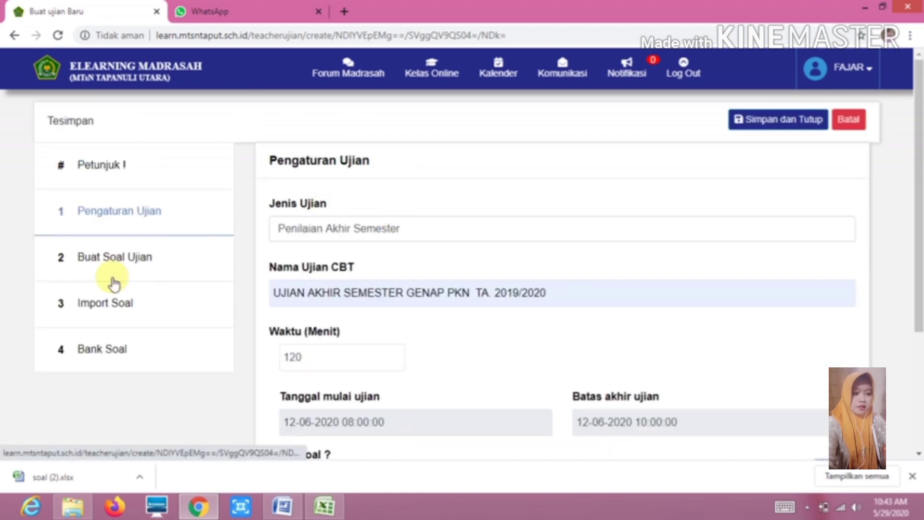
pyautogui.click(105, 308)
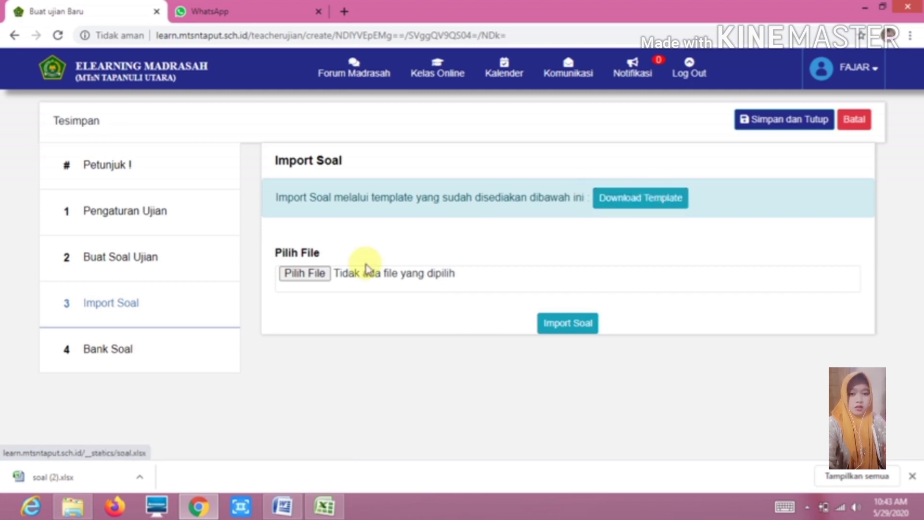
pyautogui.click(319, 276)
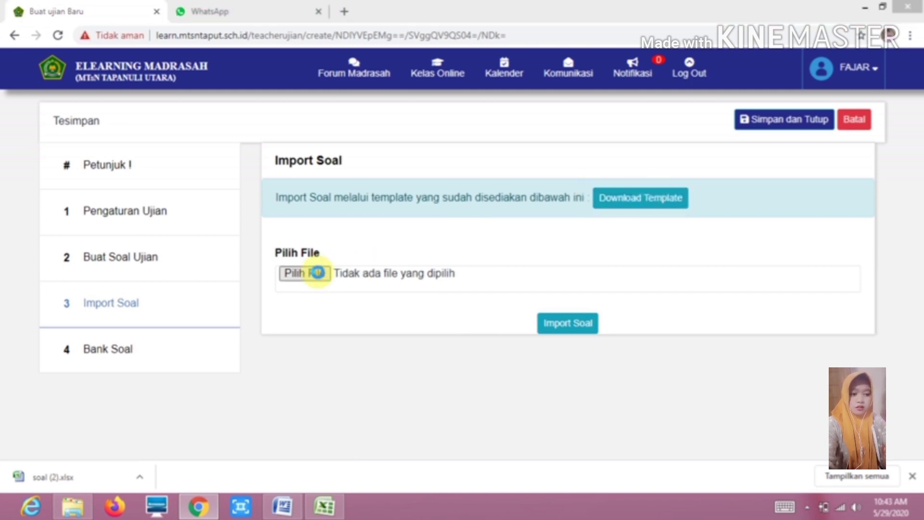
# - Switch to the soal 1PKN workbook in Excel, examine its question, option and answer columns, and close it
pyautogui.click(325, 506)
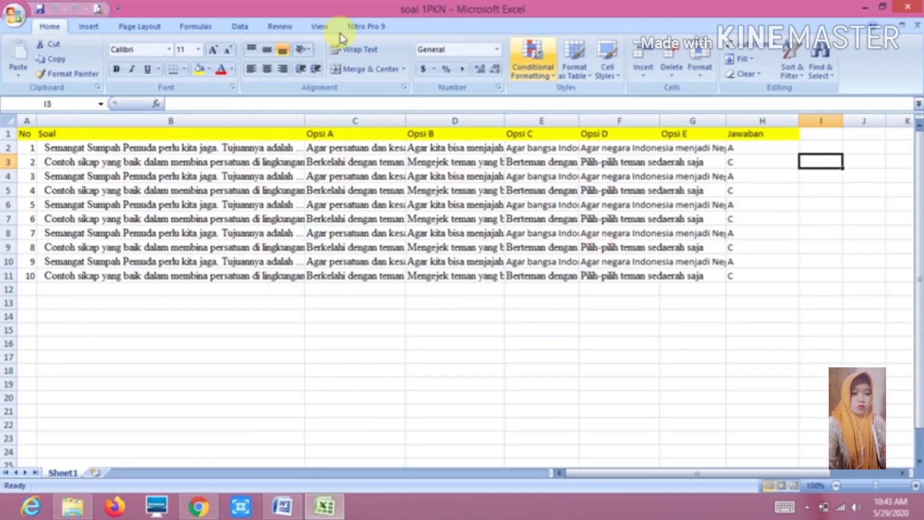
pyautogui.moveTo(70, 148); pyautogui.dragTo(112, 248)
pyautogui.click(371, 288)
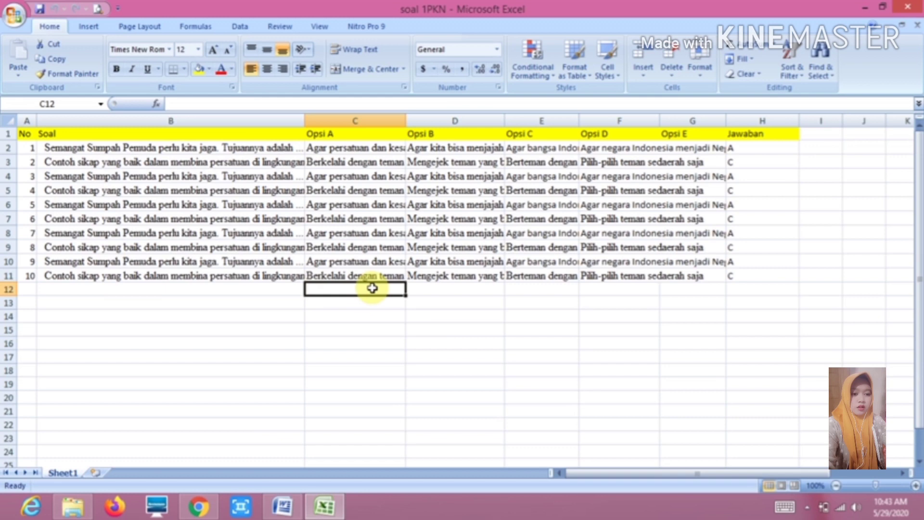
pyautogui.click(443, 149)
pyautogui.click(541, 149)
pyautogui.click(590, 149)
pyautogui.click(693, 147)
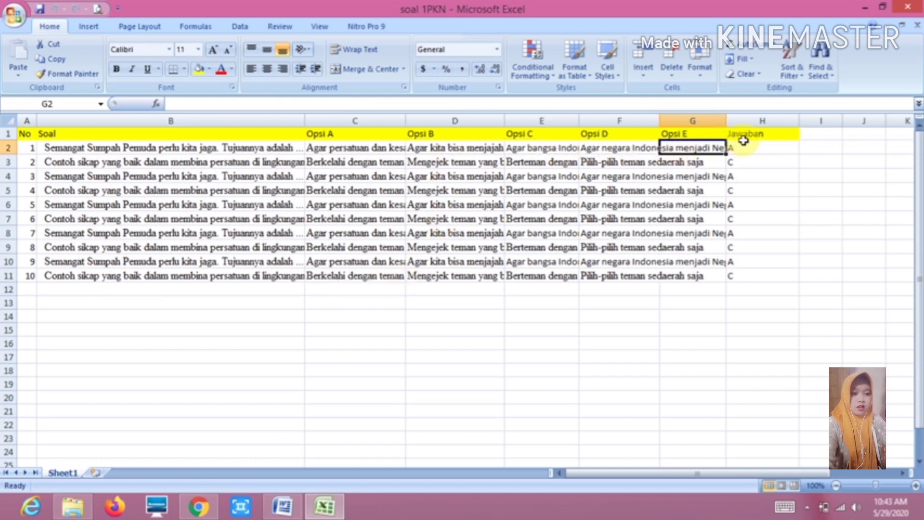
pyautogui.click(739, 147)
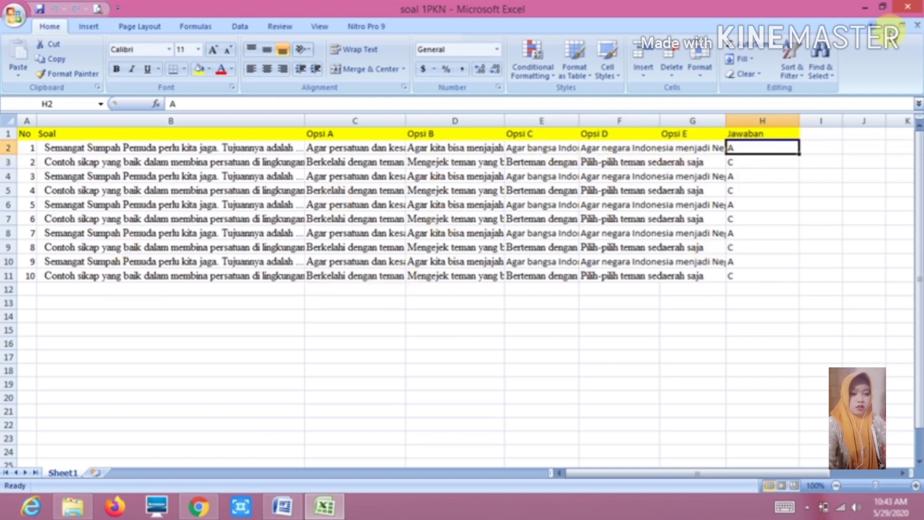
pyautogui.click(907, 11)
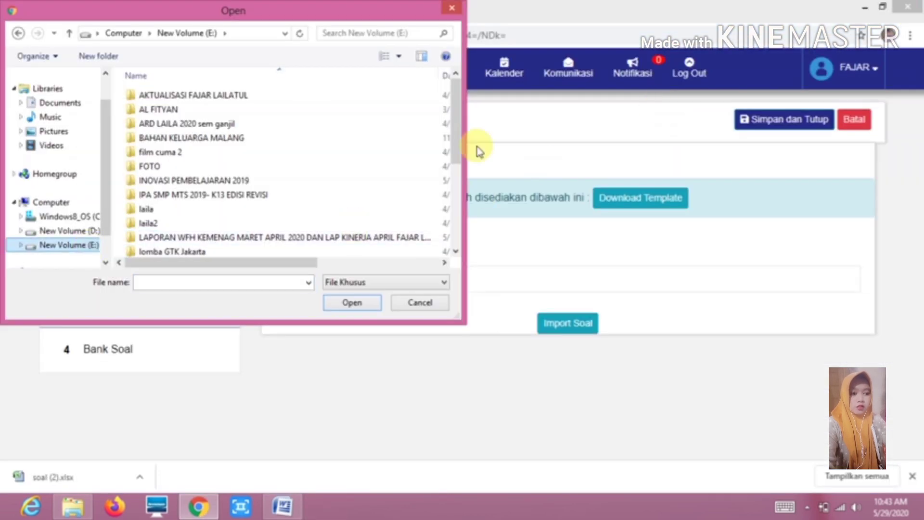
# - Choose the soal 1PKN file from New Volume (E:) and import its questions into the exam
pyautogui.moveTo(457, 130); pyautogui.dragTo(468, 231)
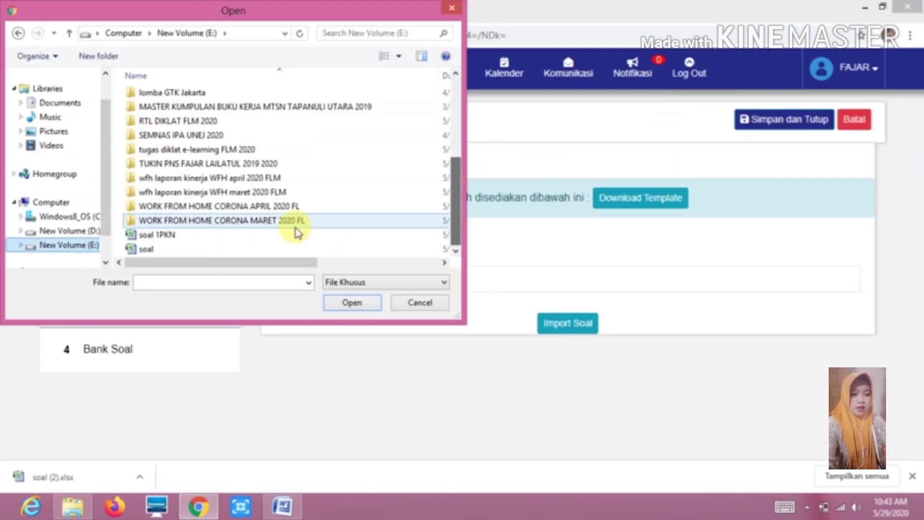
pyautogui.click(192, 237)
pyautogui.click(376, 307)
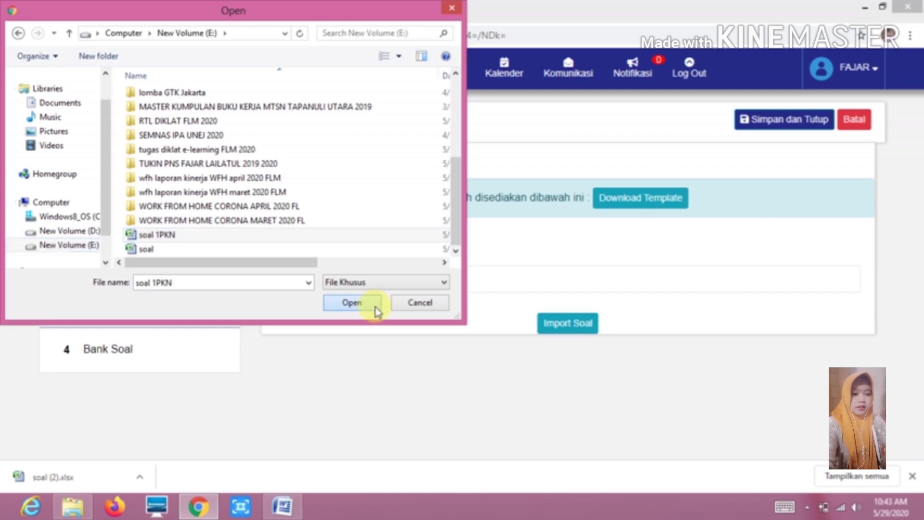
pyautogui.click(588, 332)
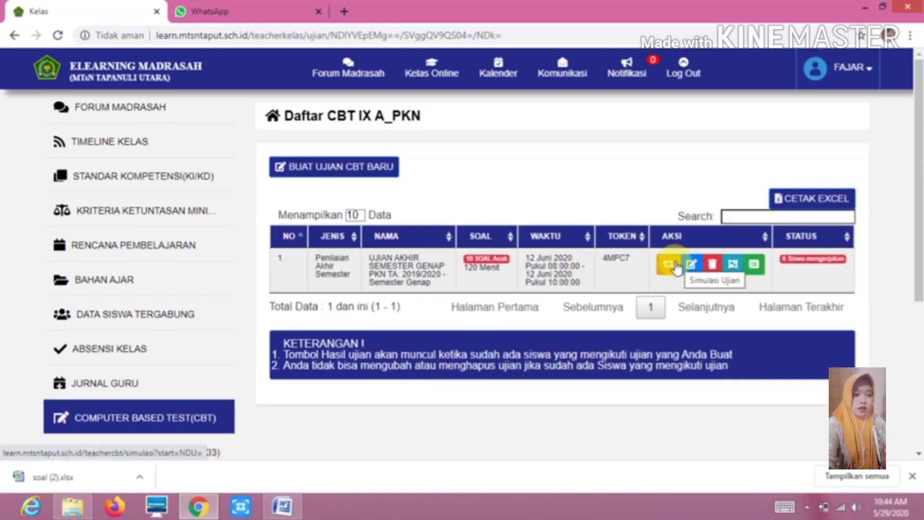
# - Open the listed PKN exam for editing, review its imported questions, and save and close it with confirmation
pyautogui.click(691, 264)
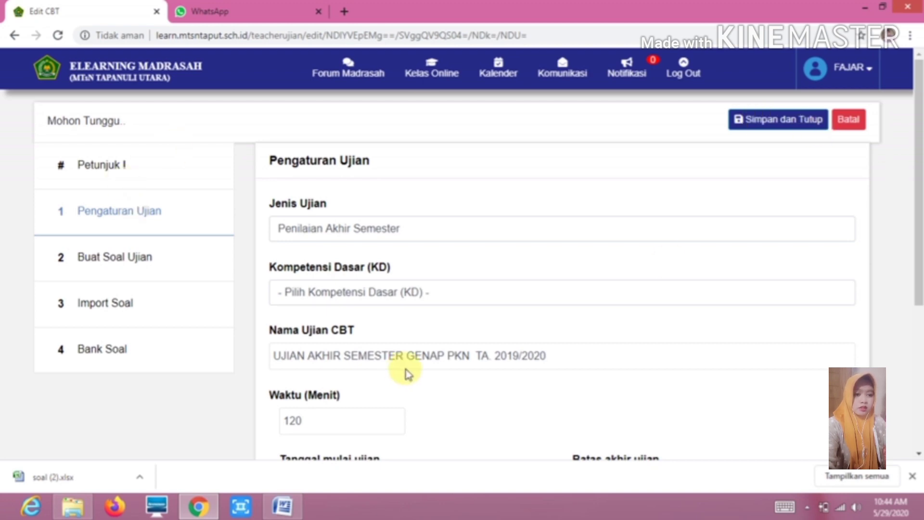
pyautogui.moveTo(917, 198); pyautogui.dragTo(917, 108)
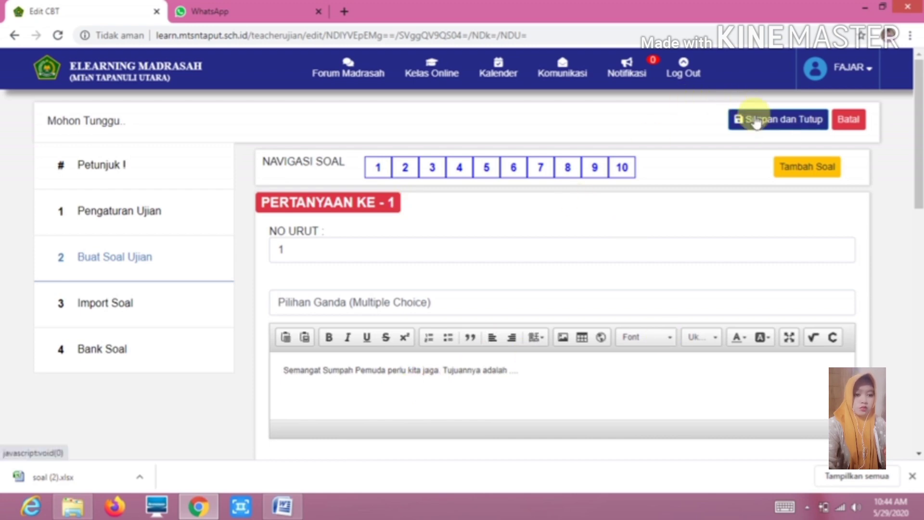
pyautogui.click(757, 123)
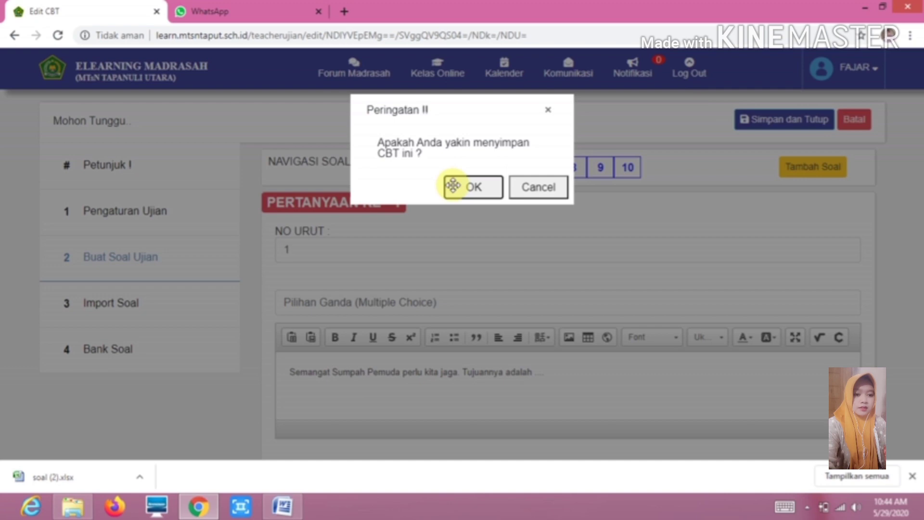
pyautogui.click(485, 191)
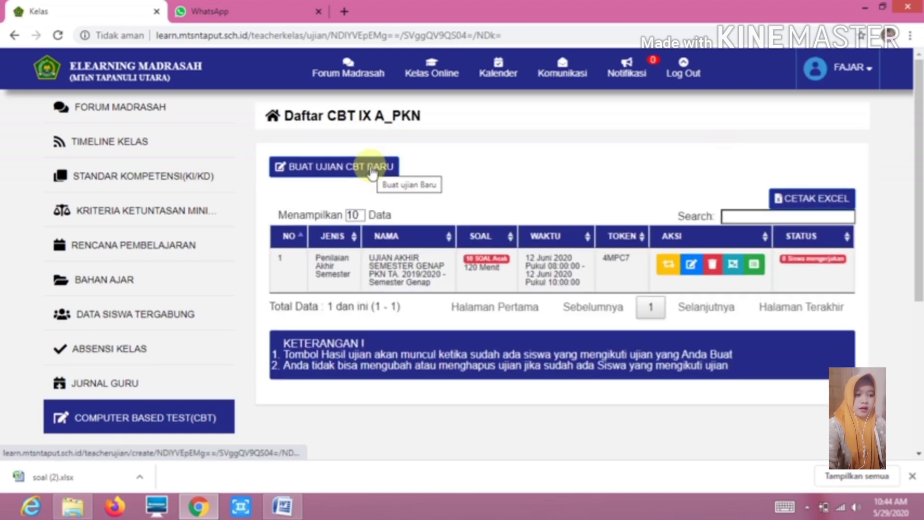
# - Start creating a new CBT exam for class IX A_PKN
pyautogui.click(372, 169)
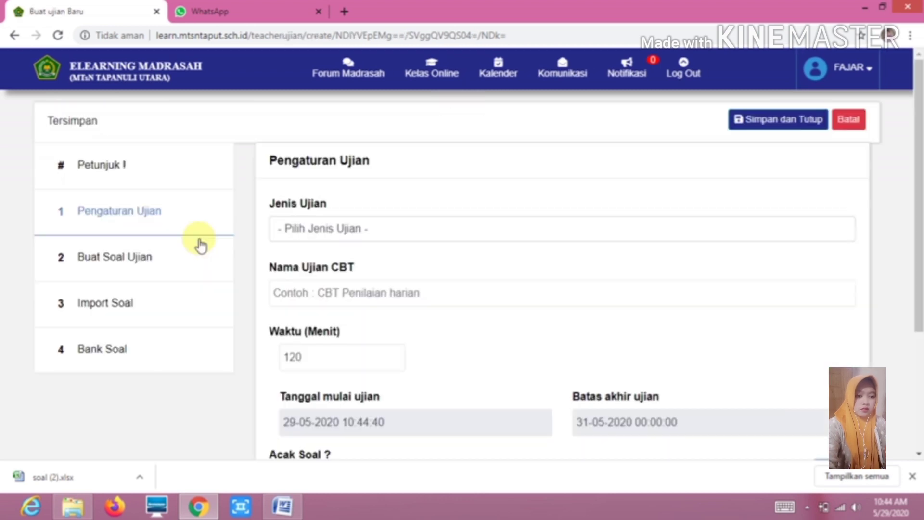
pyautogui.click(373, 233)
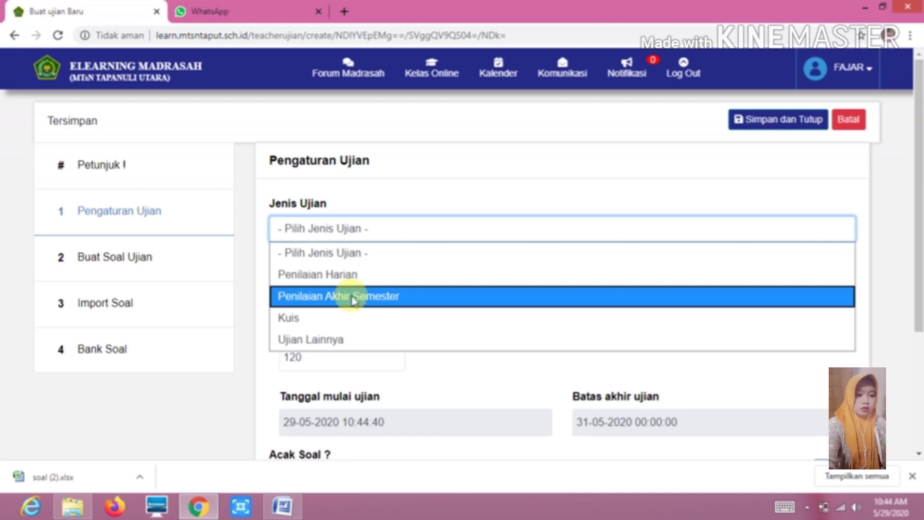
pyautogui.click(355, 274)
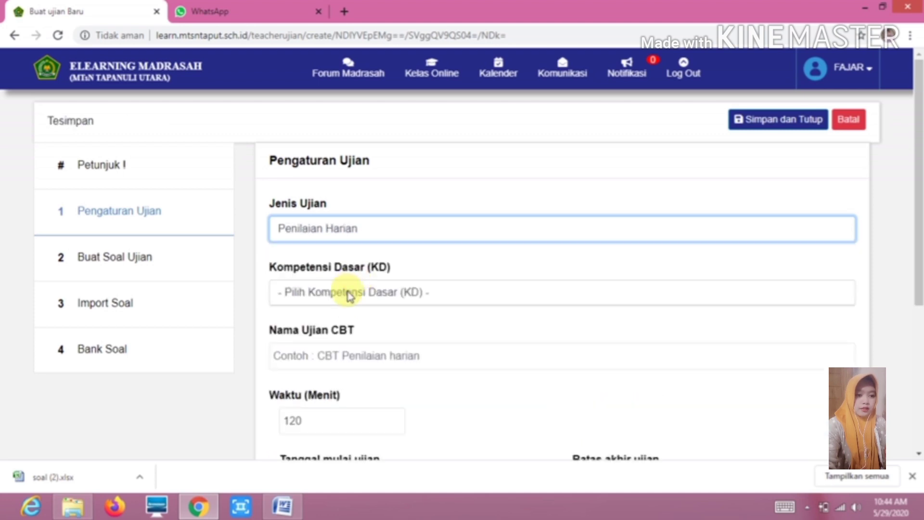
pyautogui.click(348, 292)
pyautogui.click(348, 295)
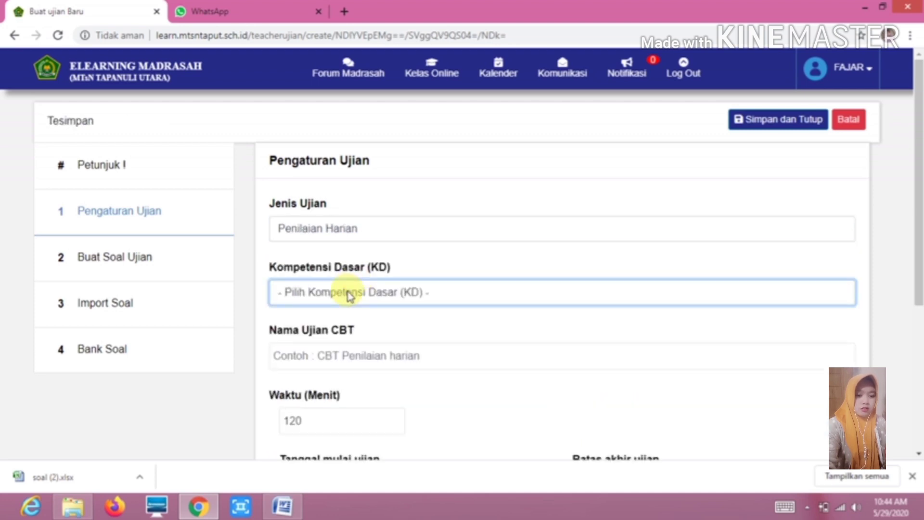
pyautogui.click(348, 294)
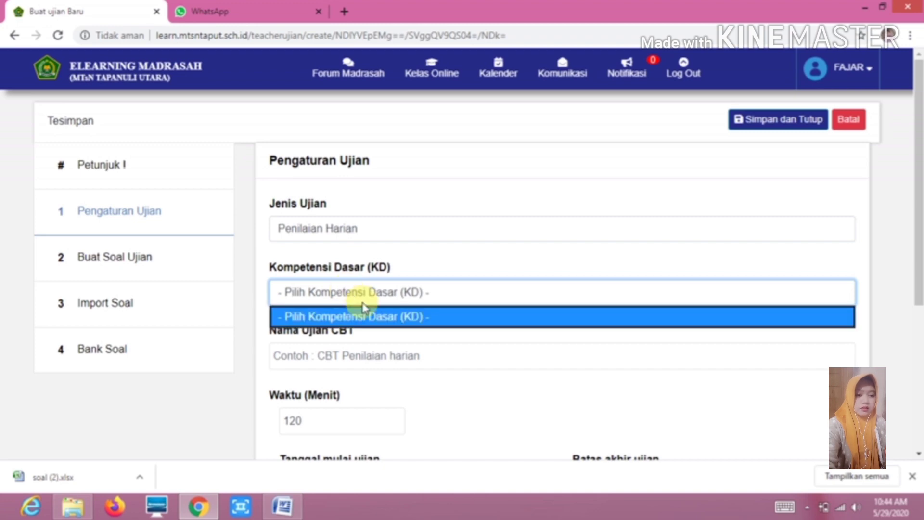
# - Set the exam type to Kuis and name the exam CBT 2
pyautogui.click(374, 228)
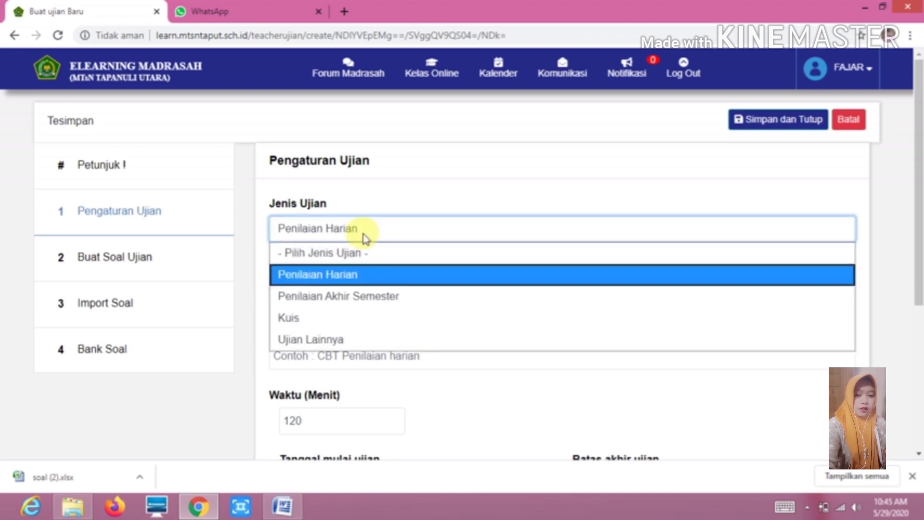
pyautogui.click(330, 318)
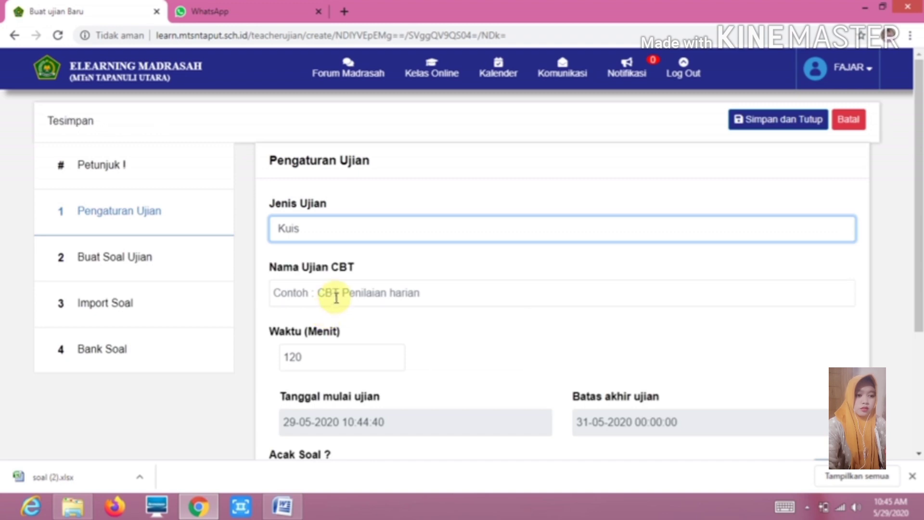
pyautogui.click(363, 291)
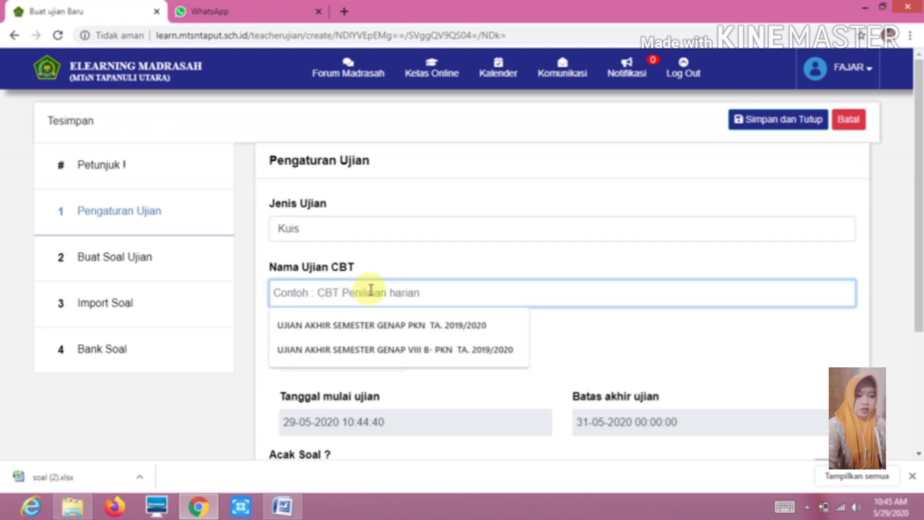
pyautogui.write('CBT ')
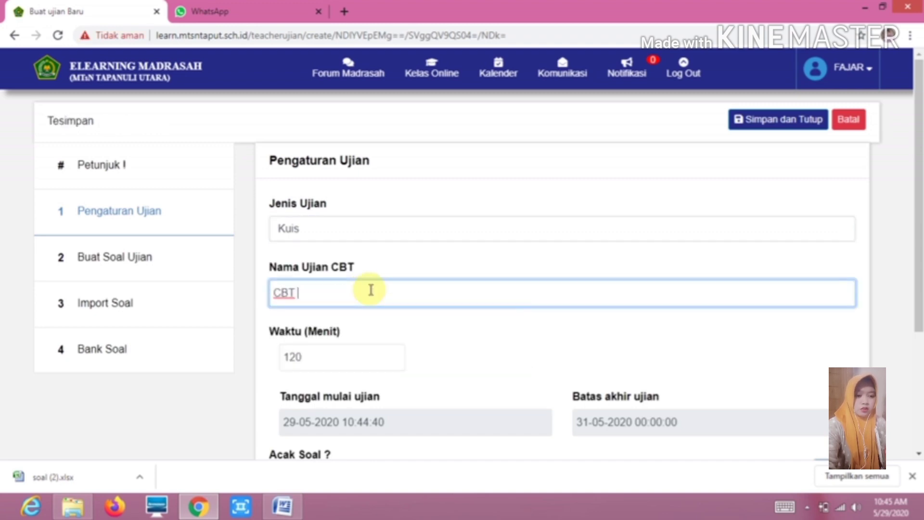
pyautogui.write('1')
pyautogui.write('2')
pyautogui.scroll(-3, 381, 361)
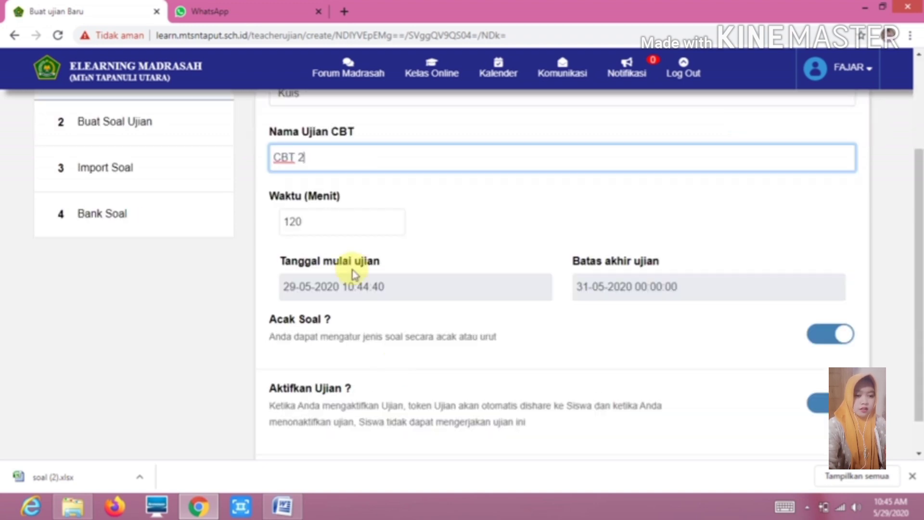
pyautogui.click(391, 292)
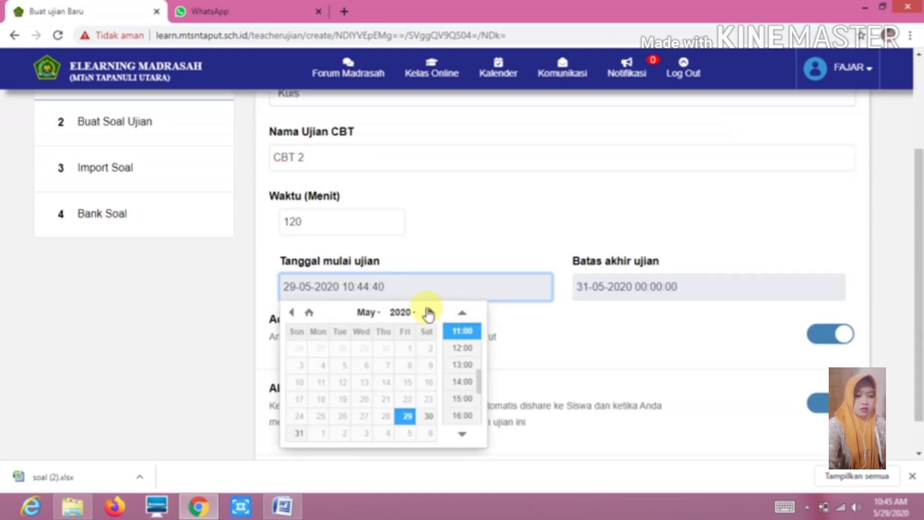
pyautogui.click(431, 313)
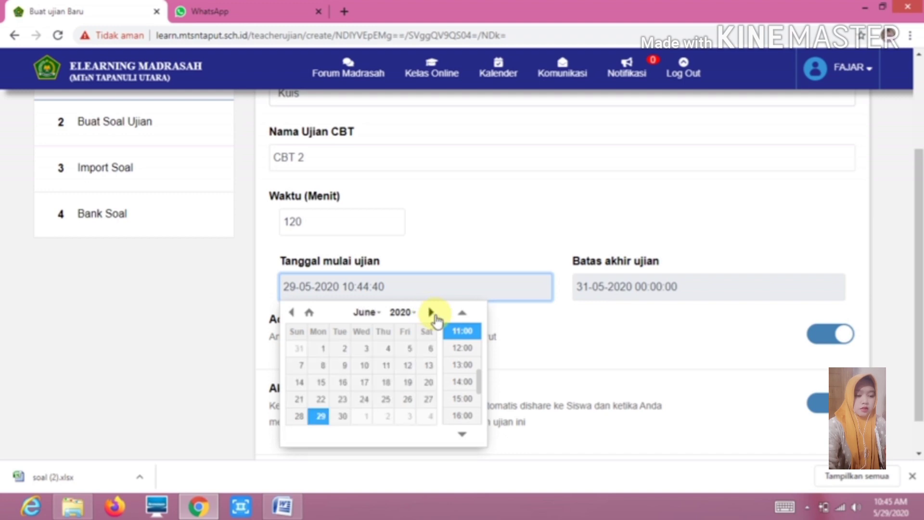
pyautogui.click(407, 384)
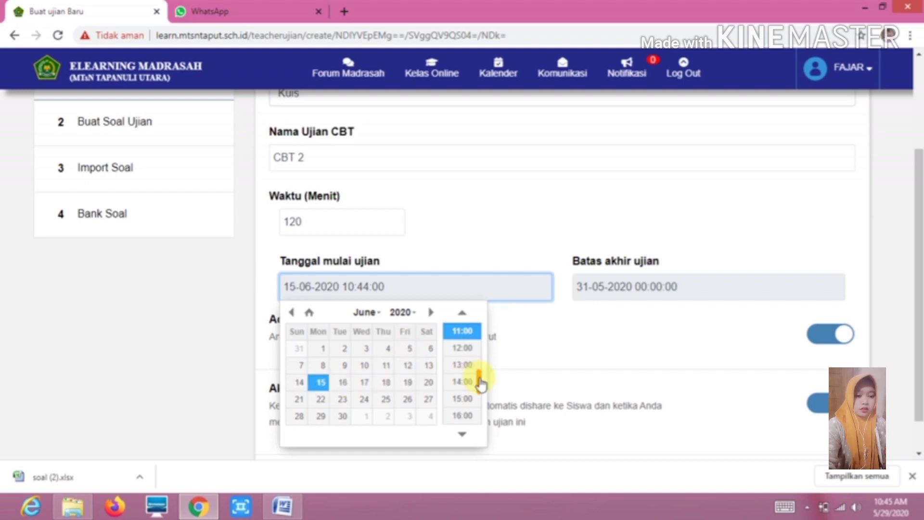
pyautogui.scroll(4, 472, 378)
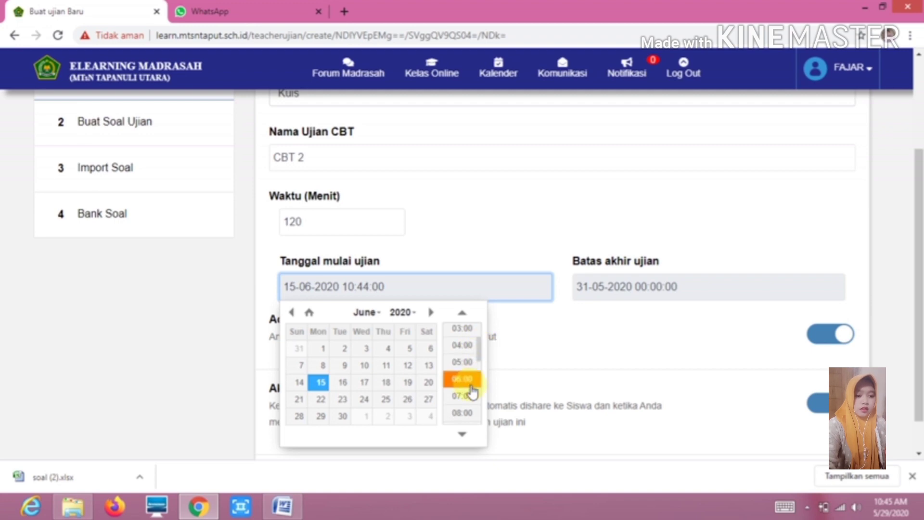
pyautogui.click(470, 409)
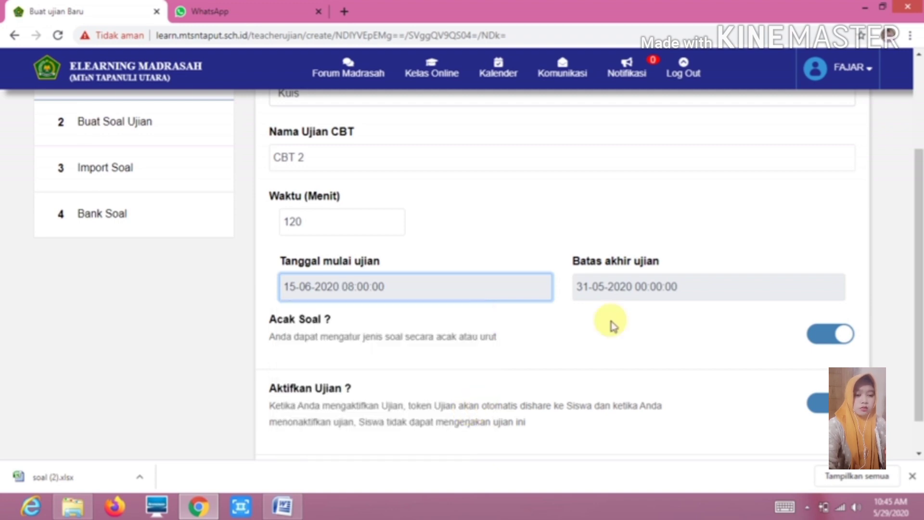
pyautogui.click(654, 288)
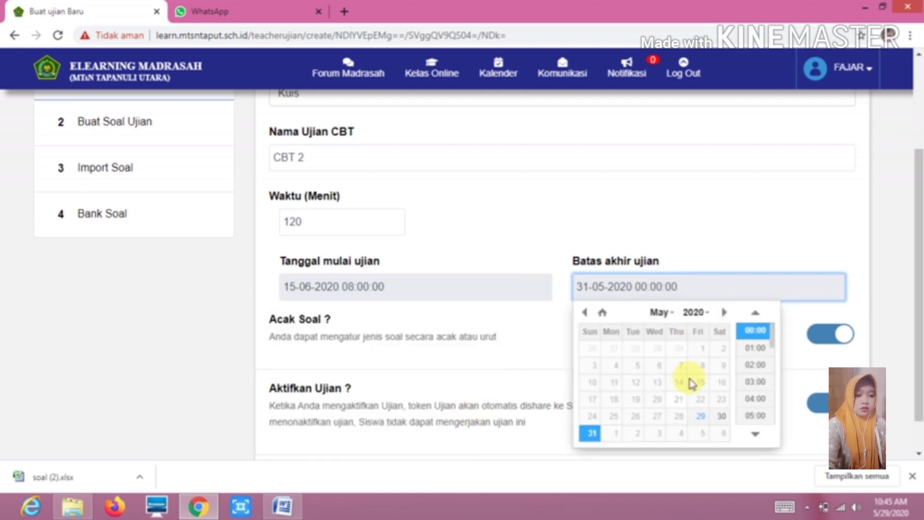
pyautogui.click(724, 312)
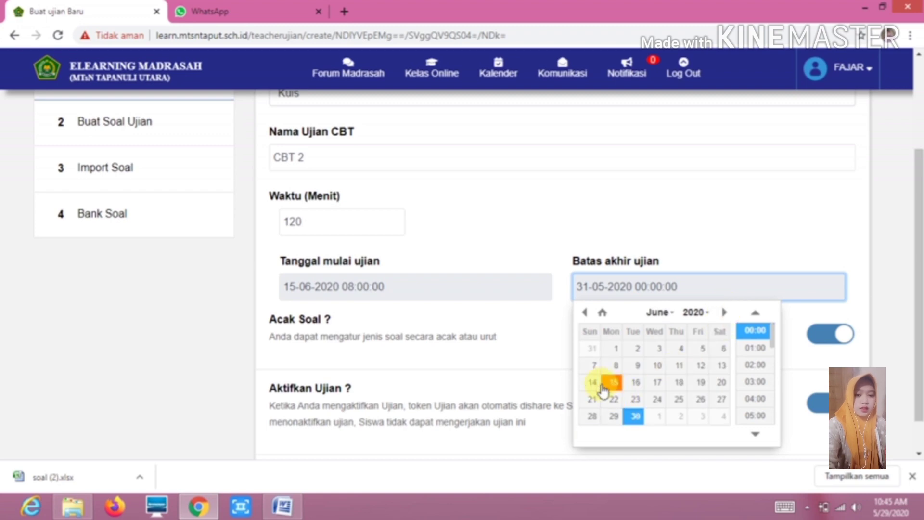
pyautogui.click(613, 382)
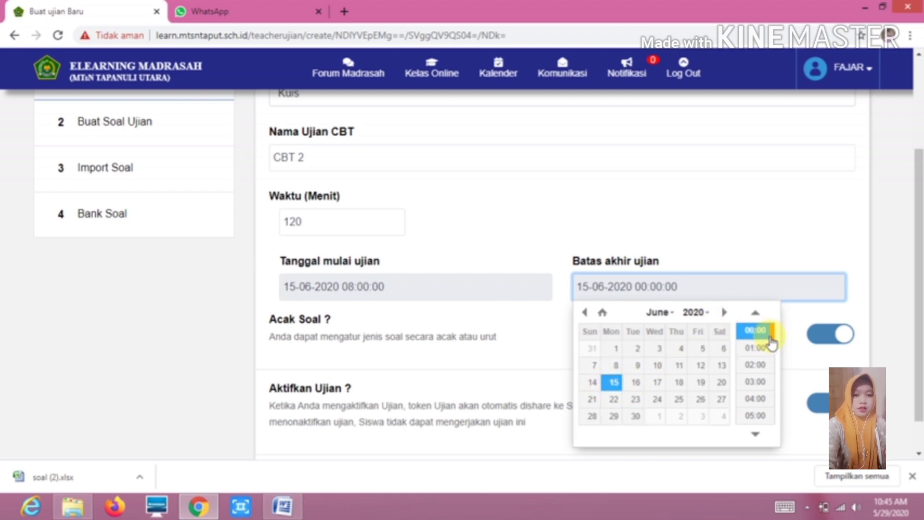
pyautogui.scroll(-2, 780, 360)
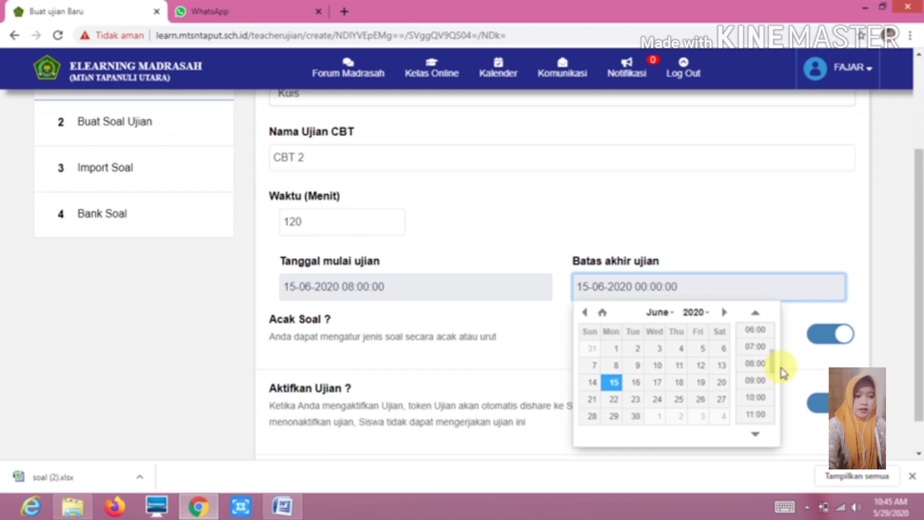
pyautogui.click(765, 400)
pyautogui.scroll(2, 749, 310)
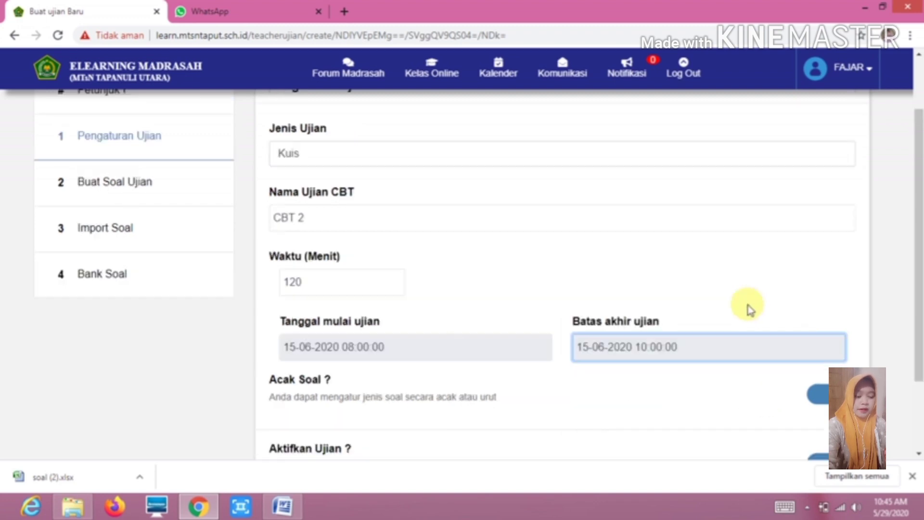
pyautogui.scroll(-3, 756, 318)
pyautogui.scroll(4, 674, 313)
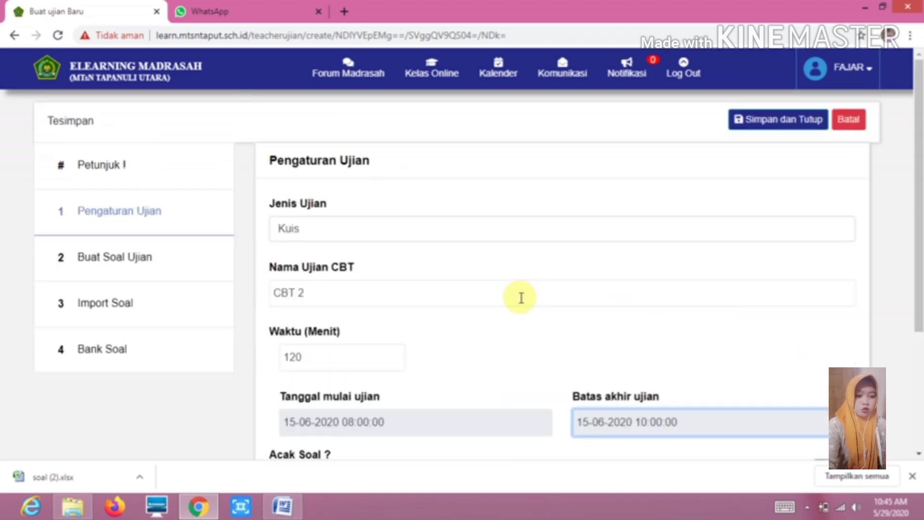
# - Go to the Buat Soal Ujian section and set question 1's type to Pilihan Ganda (Multiple Choice)
pyautogui.click(146, 266)
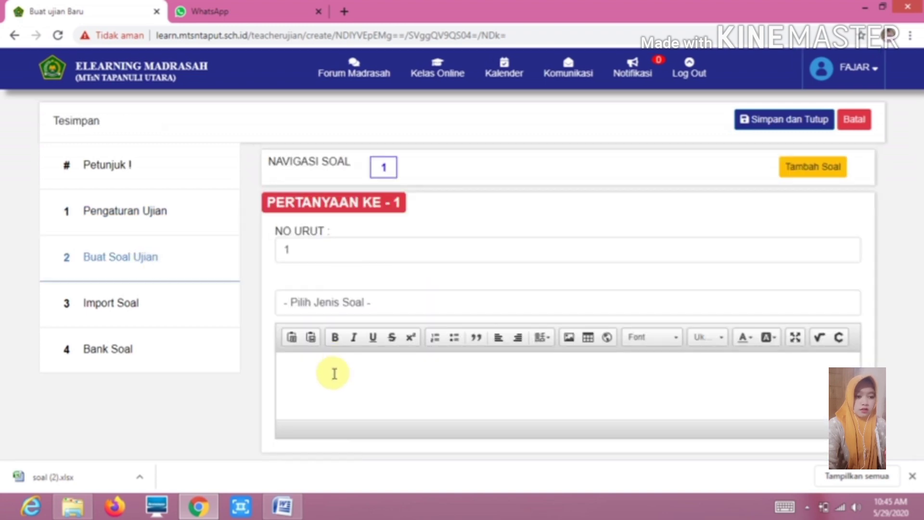
pyautogui.click(349, 301)
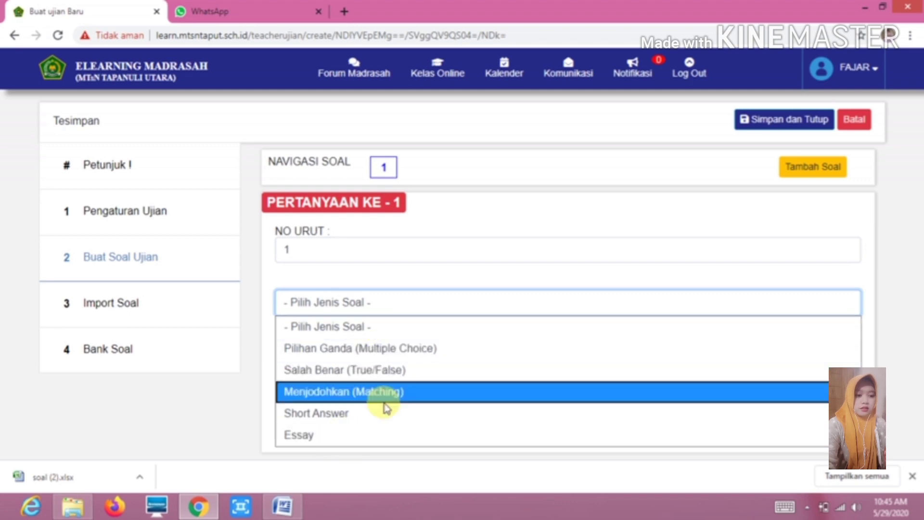
pyautogui.click(373, 352)
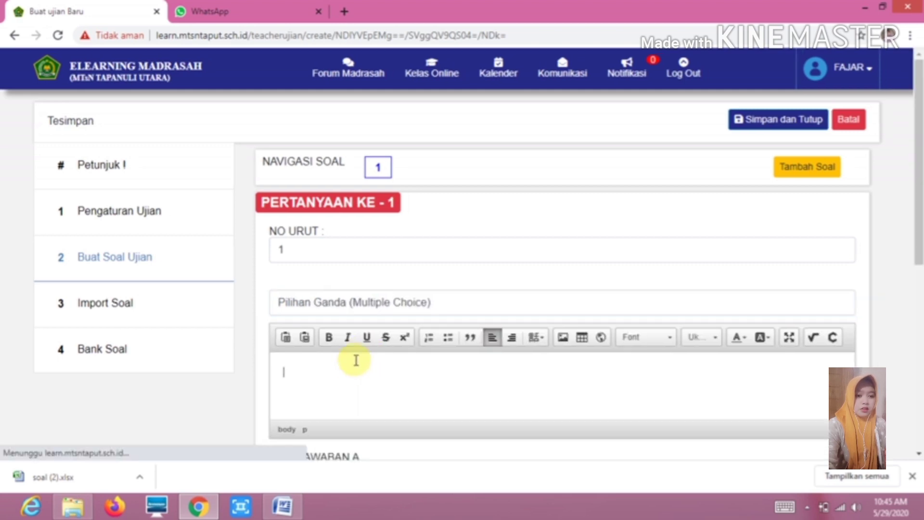
# - Copy the text of question 1 from the UAS KELAS 8 PKN Word document into the exam's question field without its list number
pyautogui.click(285, 505)
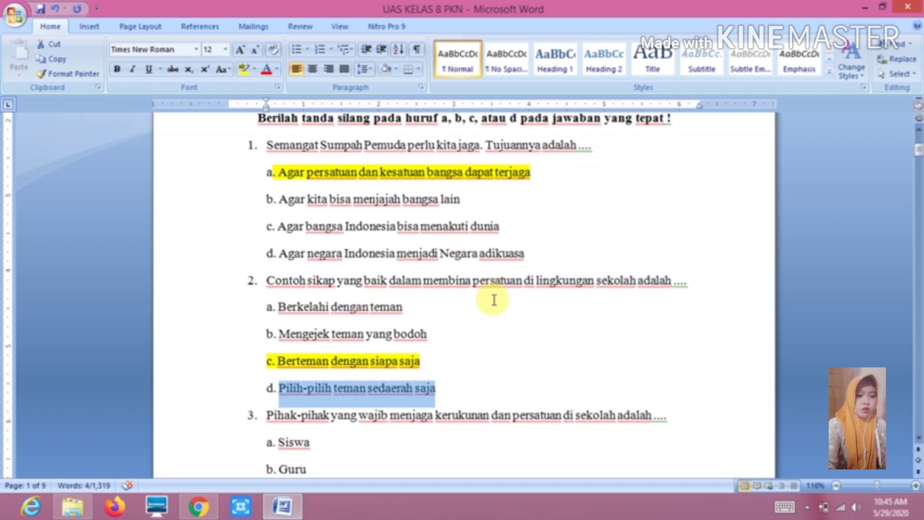
pyautogui.moveTo(615, 151); pyautogui.dragTo(289, 148)
pyautogui.hotkey('ctrl', 'c')
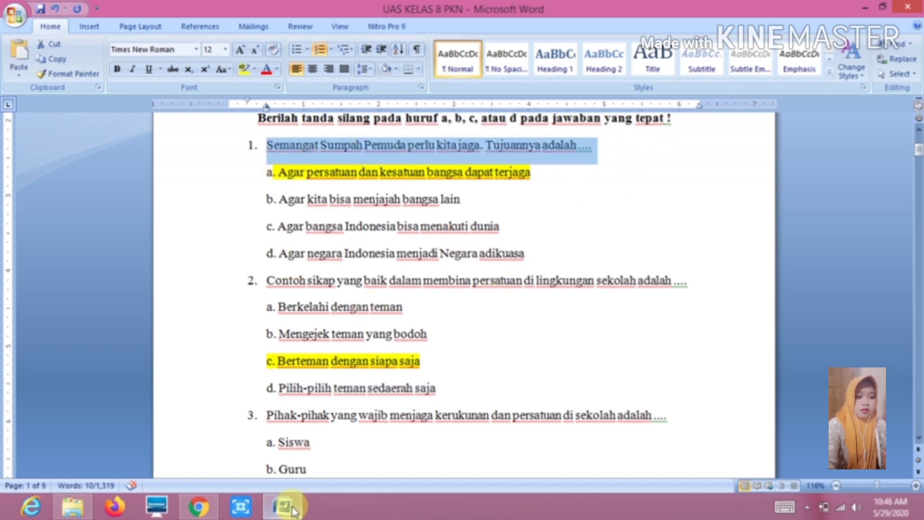
pyautogui.click(292, 510)
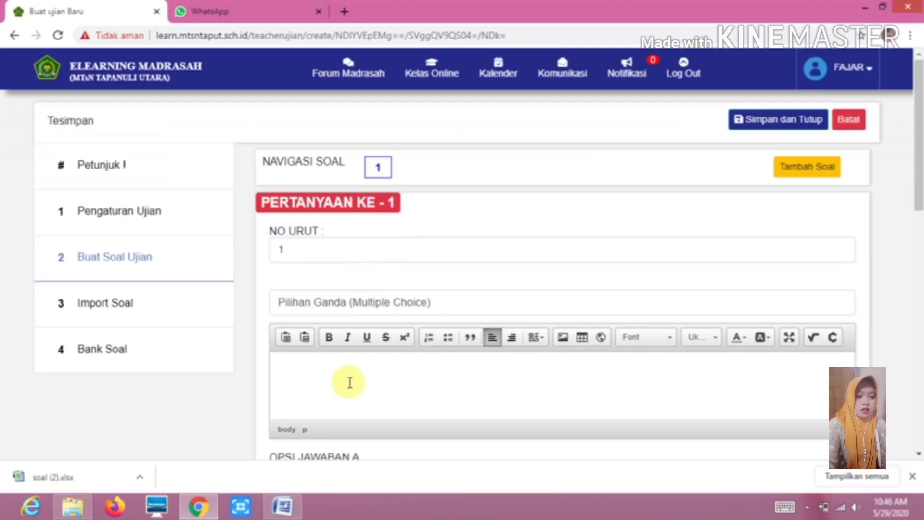
pyautogui.hotkey('ctrl', 'v')
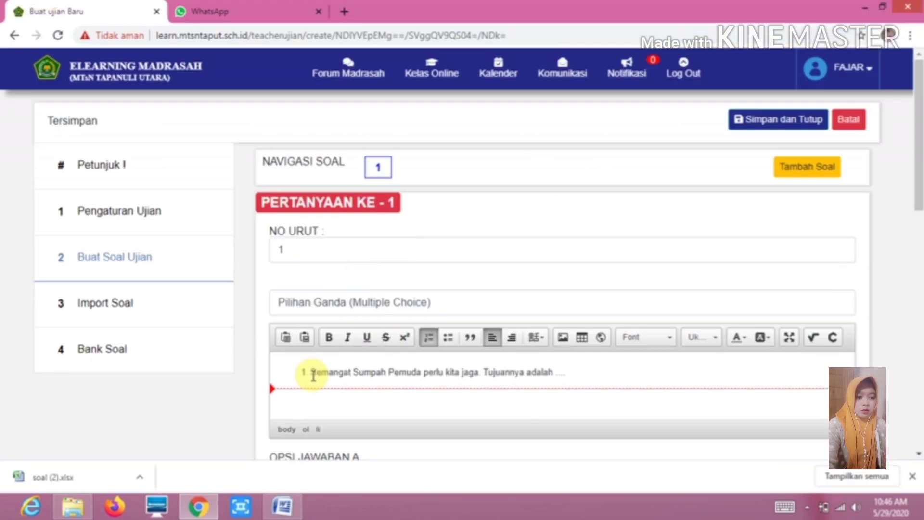
pyautogui.press('BackSpace')
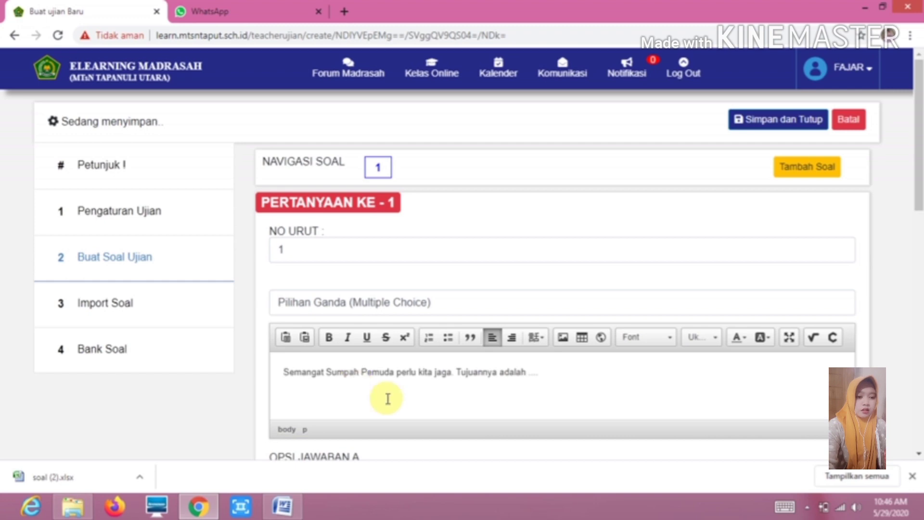
# - Copy answer a, "Agar persatuan dan kesatuan bangsa dapat terjaga", from the Word document into Opsi Jawaban A
pyautogui.scroll(-3, 380, 393)
pyautogui.click(340, 373)
pyautogui.click(285, 505)
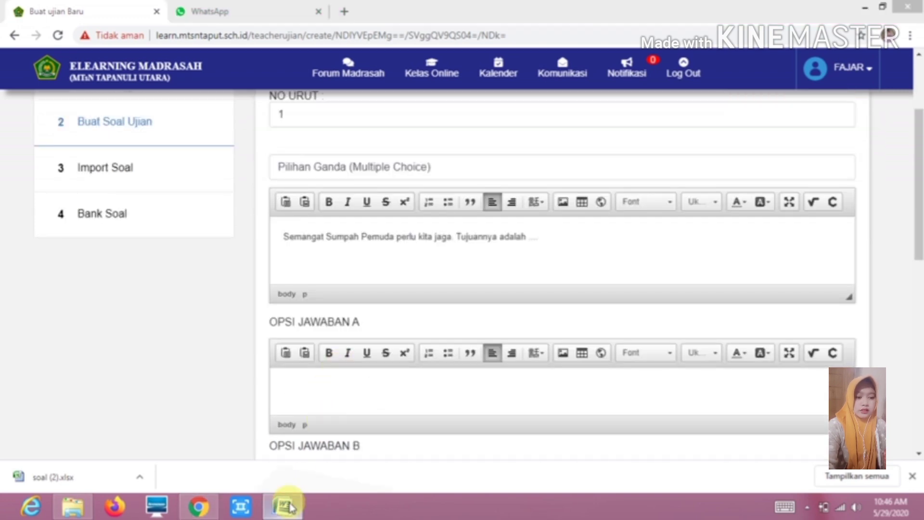
pyautogui.moveTo(534, 172); pyautogui.dragTo(279, 172)
pyautogui.hotkey('ctrl', 'c')
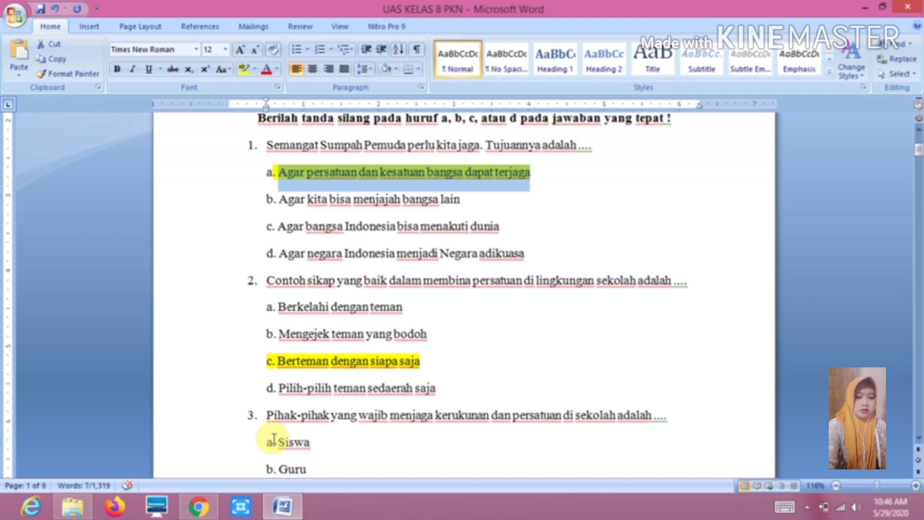
pyautogui.click(285, 505)
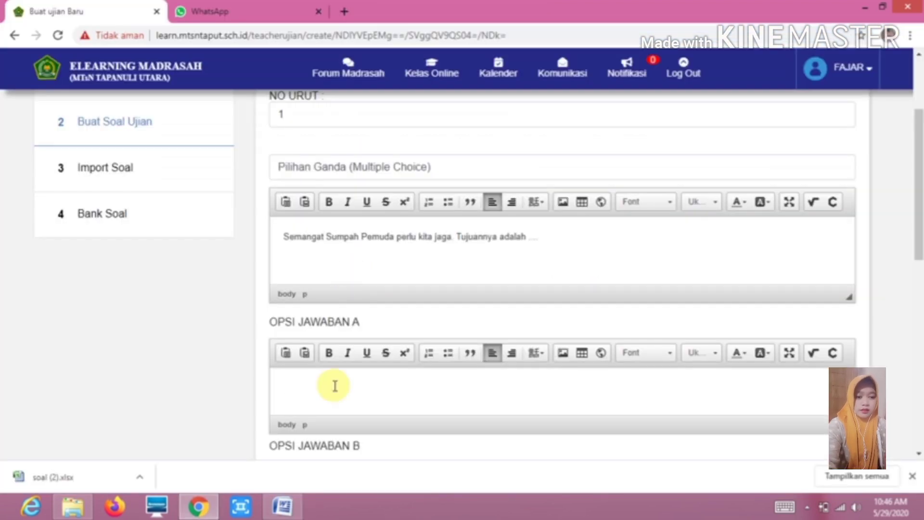
pyautogui.hotkey('ctrl', 'v')
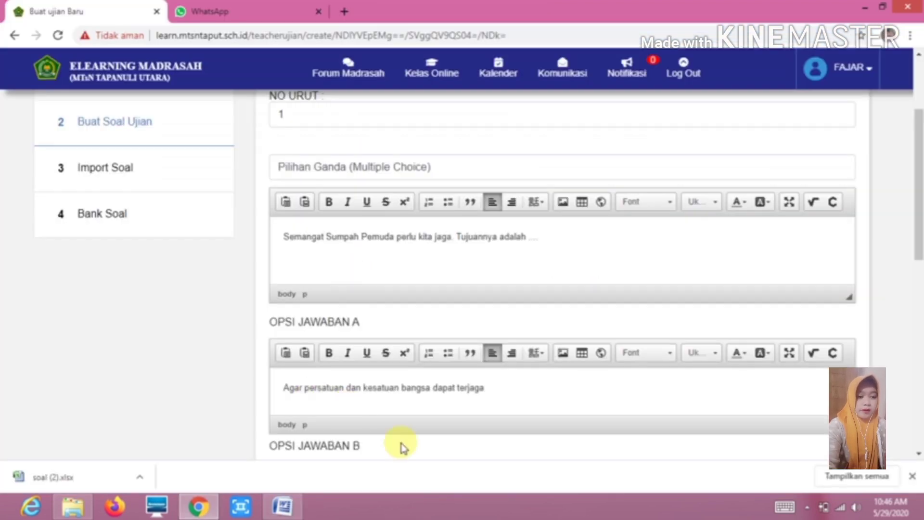
# - Copy answer b of question 1, "Agar kita bisa menjajah bangsa lain", from the Word document into Opsi Jawaban B
pyautogui.scroll(-3, 342, 379)
pyautogui.click(342, 378)
pyautogui.hotkey('alt', 'Tab')
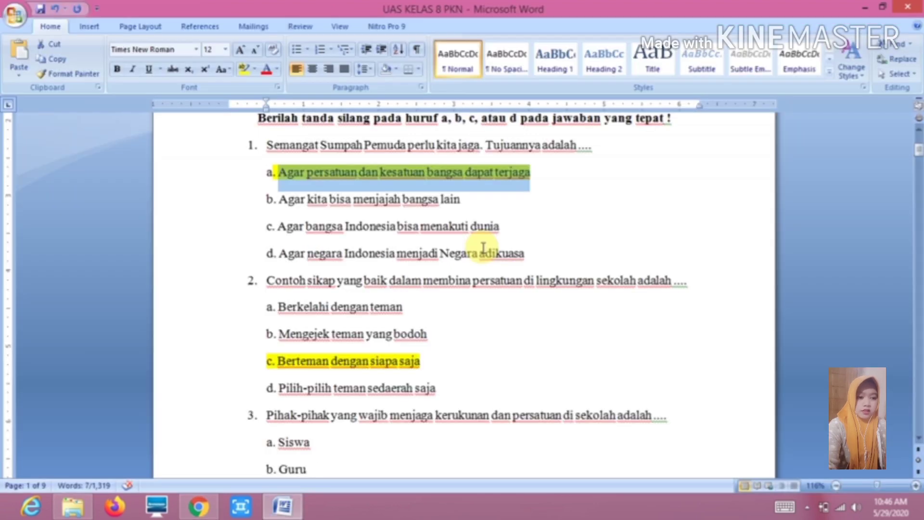
pyautogui.moveTo(491, 201); pyautogui.dragTo(283, 210)
pyautogui.hotkey('ctrl', 'c')
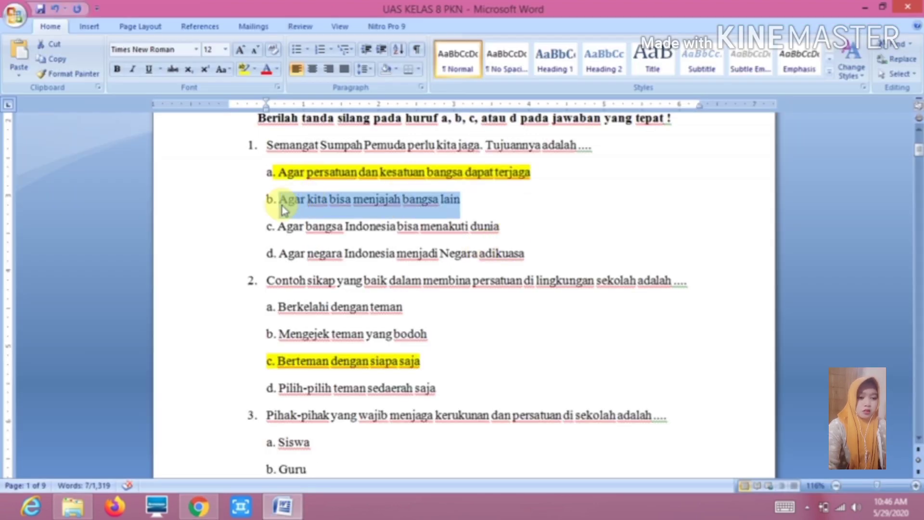
pyautogui.hotkey('alt', 'Tab')
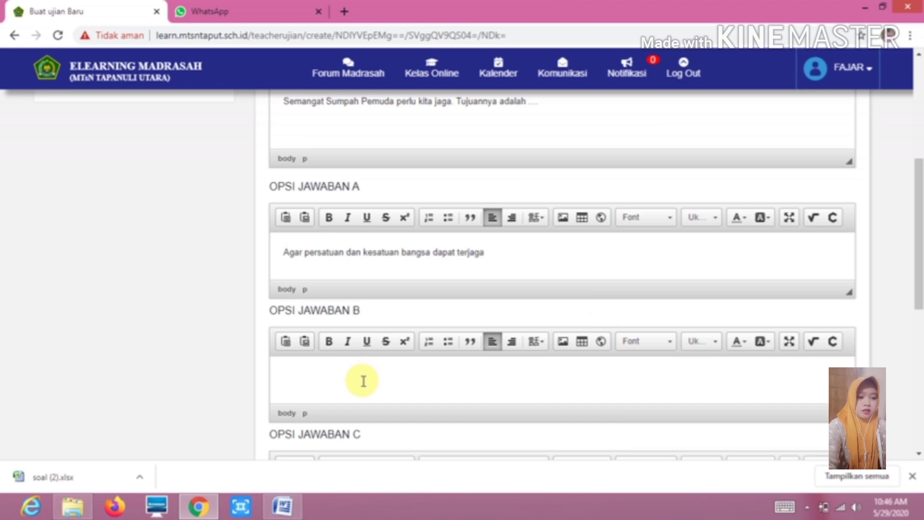
pyautogui.hotkey('ctrl', 'v')
# - Copy answer c, "Agar bangsa Indonesia bisa menakuti dunia", from the Word document into Opsi Jawaban C
pyautogui.scroll(-3, 365, 395)
pyautogui.click(332, 374)
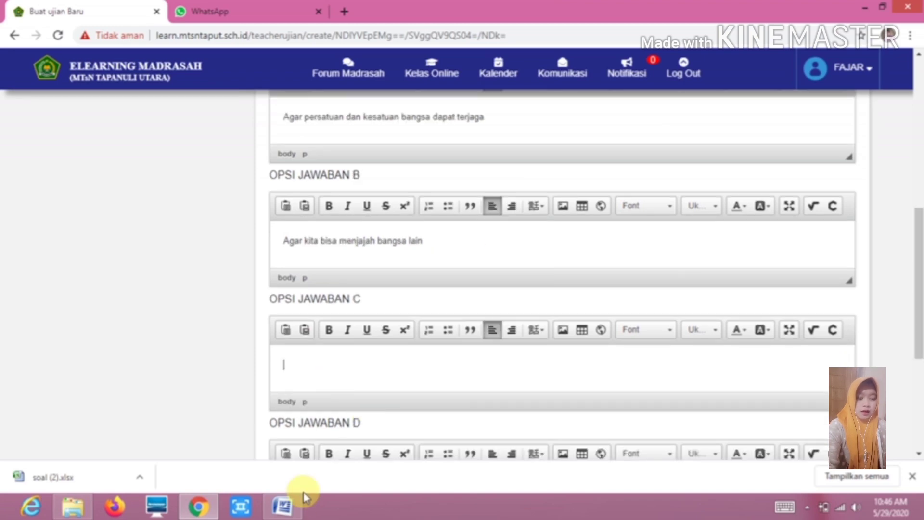
pyautogui.click(291, 505)
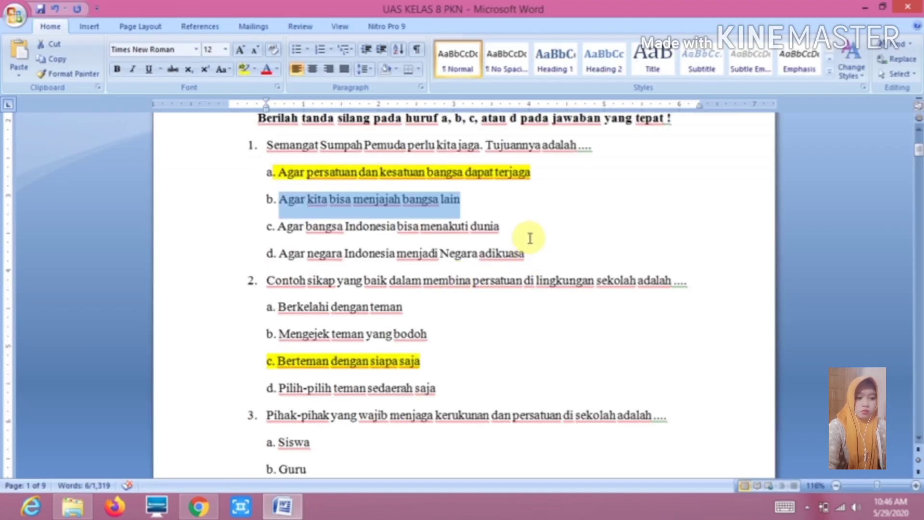
pyautogui.moveTo(501, 226); pyautogui.dragTo(289, 223)
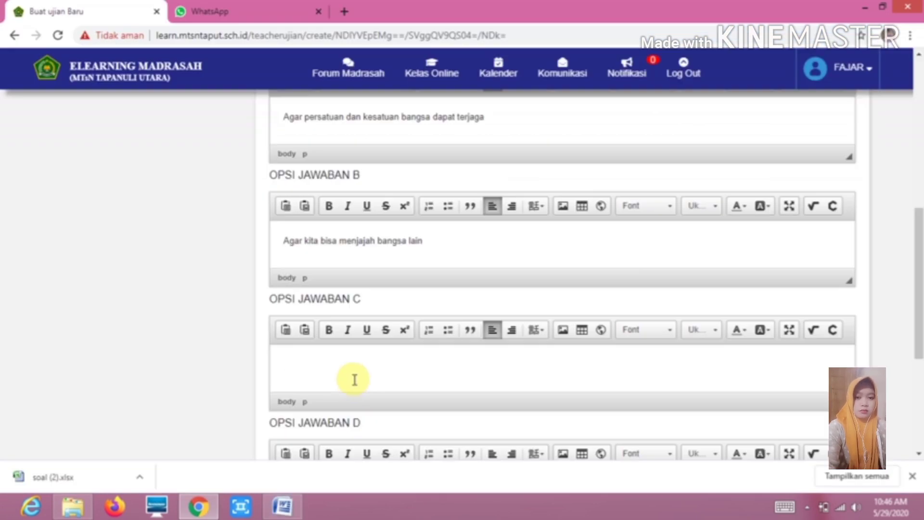
pyautogui.write('Agar bangsa Indonesia bisa menakuti dunia')
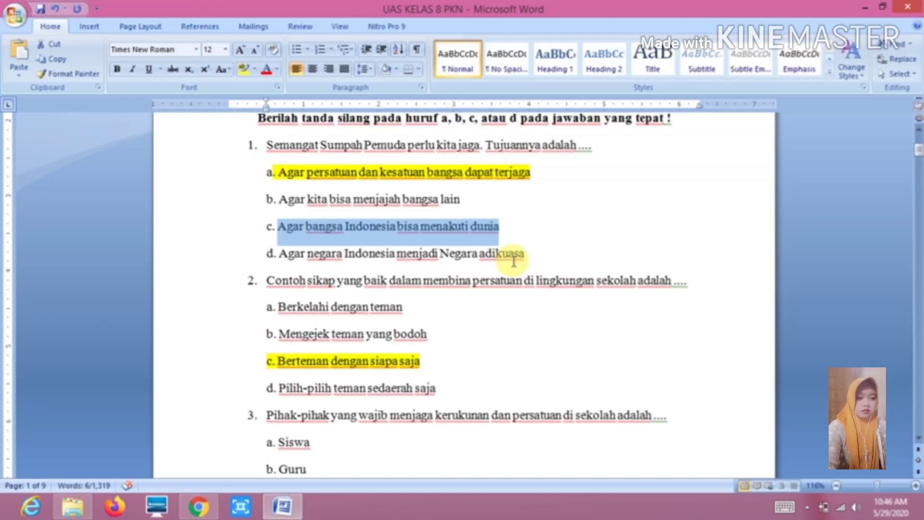
# - Copy answer d, "Agar negara Indonesia menjadi Negara adikuasa", from the Word document into Opsi Jawaban D
pyautogui.moveTo(524, 253); pyautogui.dragTo(280, 254)
pyautogui.hotkey('ctrl', 'c')
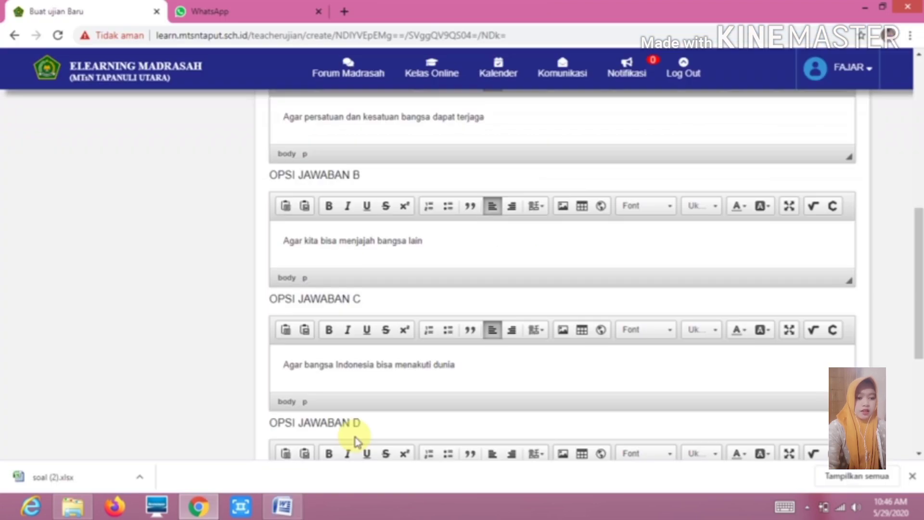
pyautogui.scroll(-2, 350, 417)
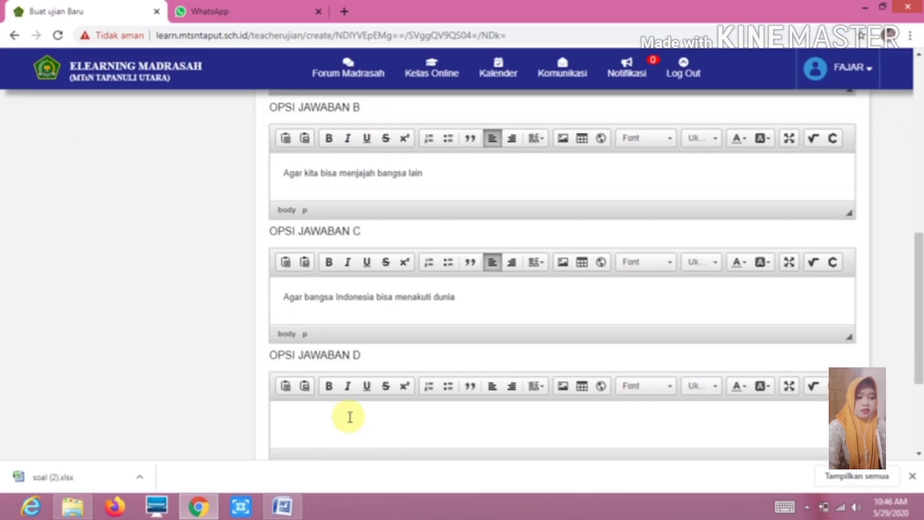
pyautogui.click(347, 417)
pyautogui.hotkey('ctrl', 'v')
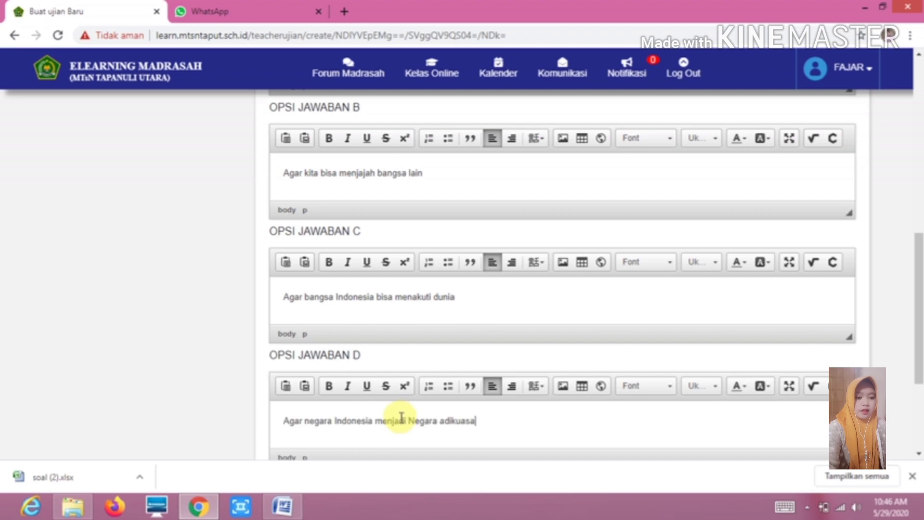
# - Leave Opsi Jawaban E empty and set question 1's Kunci to A and Bobot Nilai to 100
pyautogui.scroll(-3, 350, 401)
pyautogui.click(350, 401)
pyautogui.scroll(-1, 419, 420)
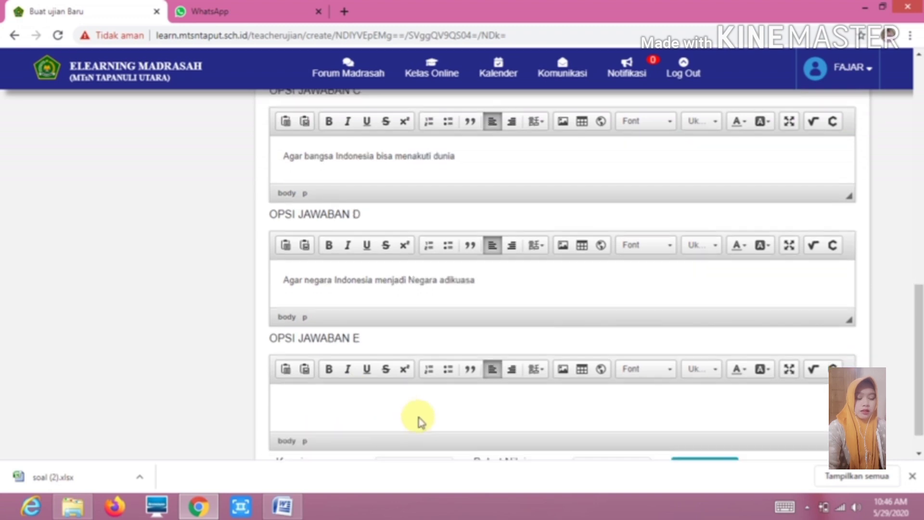
pyautogui.click(606, 435)
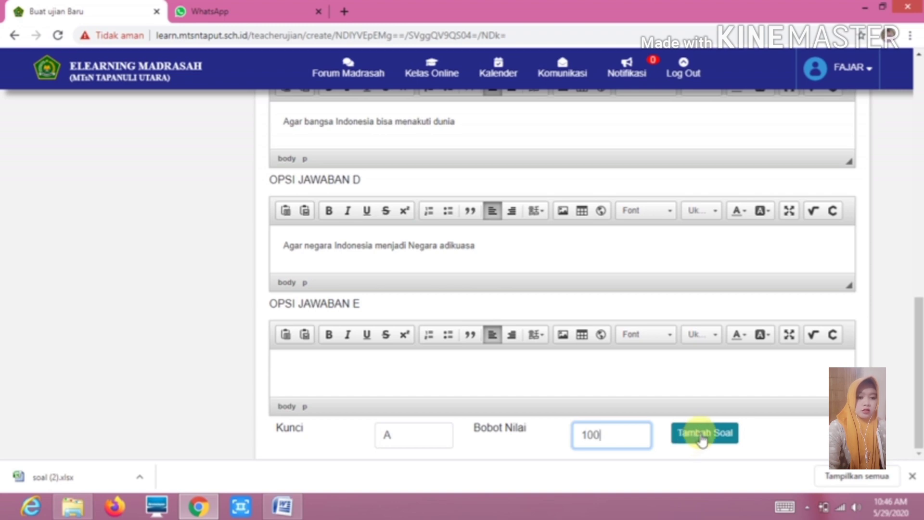
# - Save and close the CBT exam, confirming the save
pyautogui.scroll(15, 704, 436)
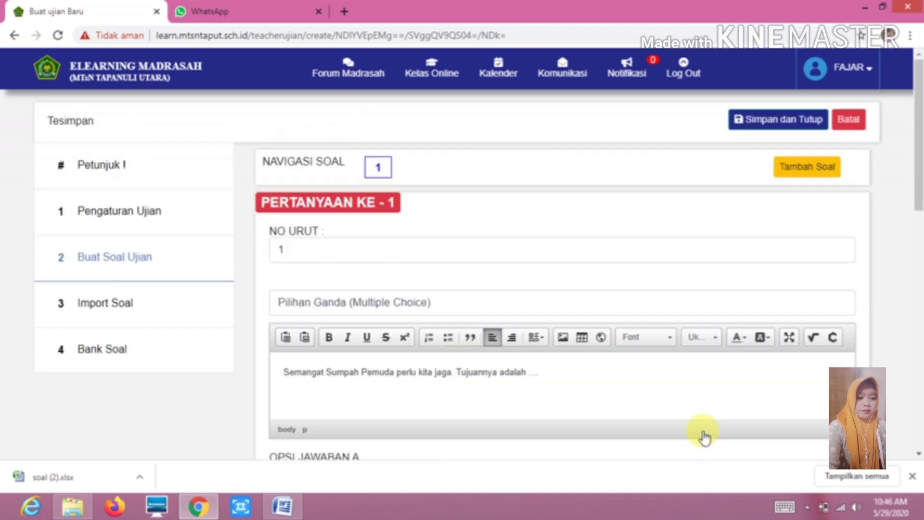
pyautogui.click(781, 122)
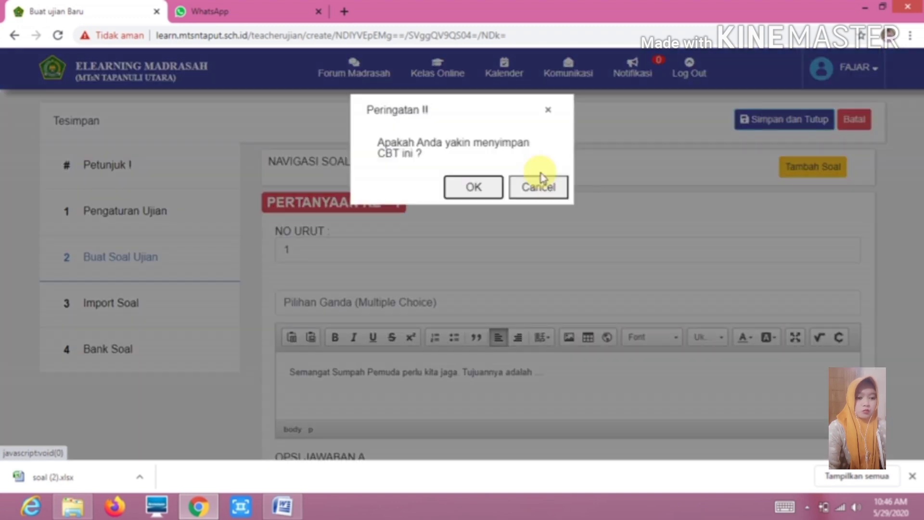
pyautogui.click(474, 187)
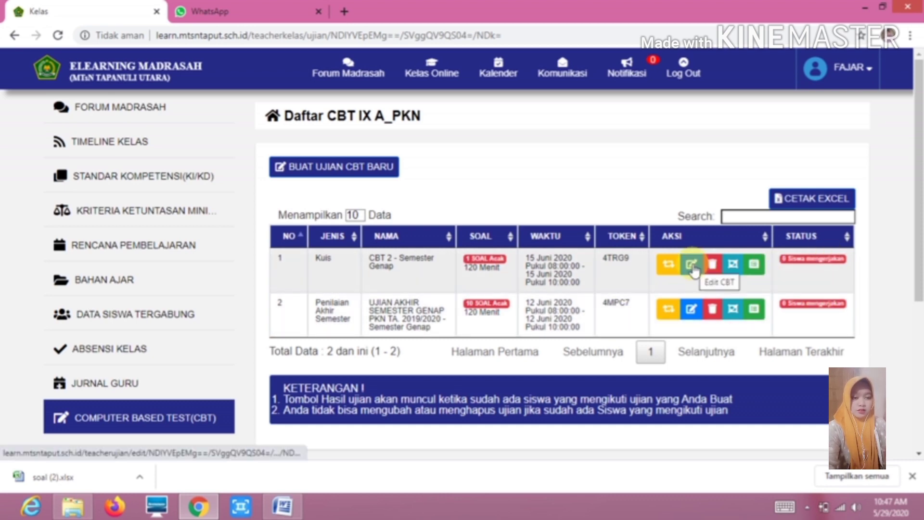
# - Open the simulation preview of CBT 2 and check its question, answer options and answer key
pyautogui.click(669, 265)
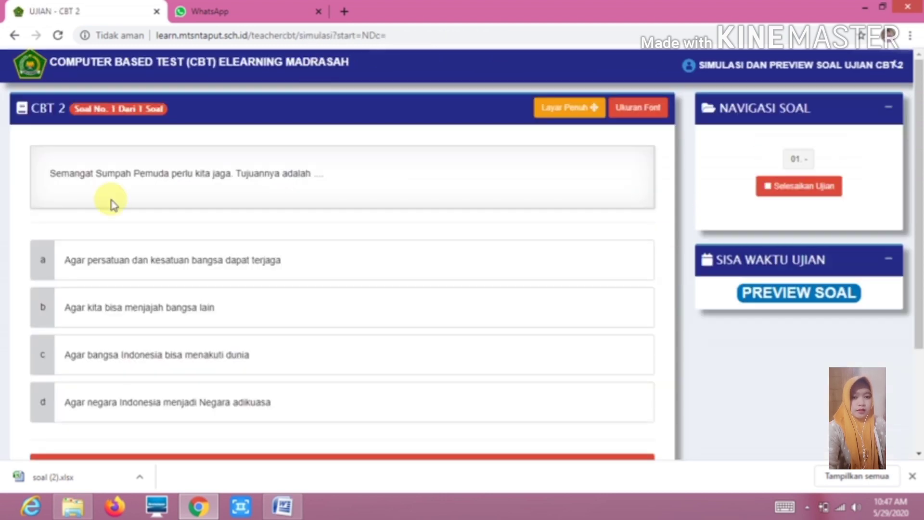
pyautogui.scroll(-3, 520, 409)
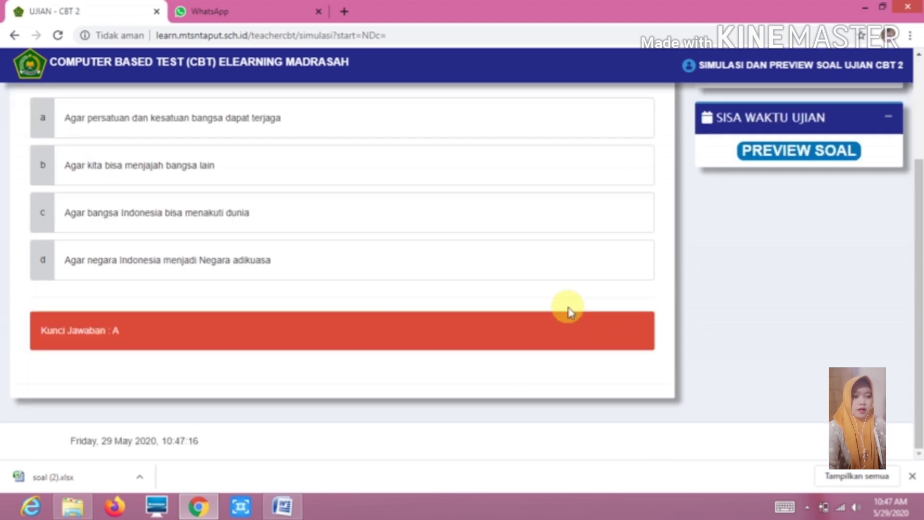
pyautogui.scroll(3, 68, 356)
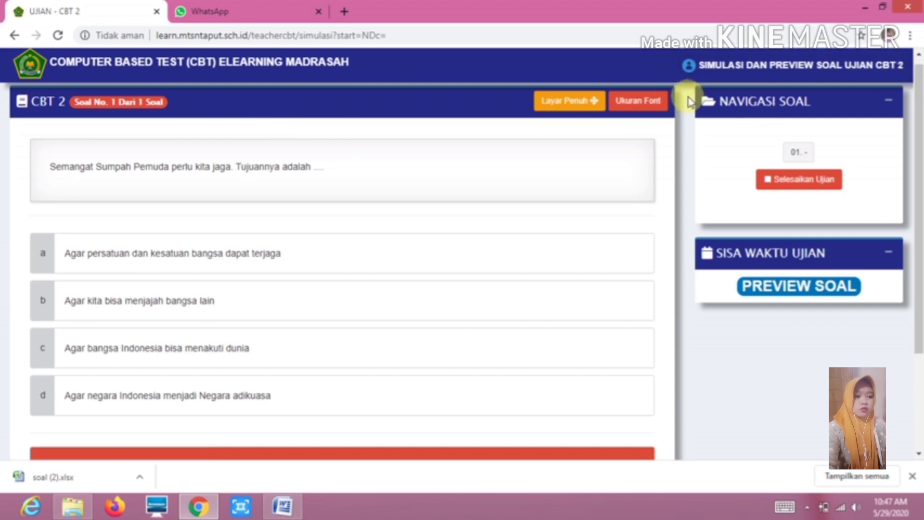
pyautogui.click(889, 104)
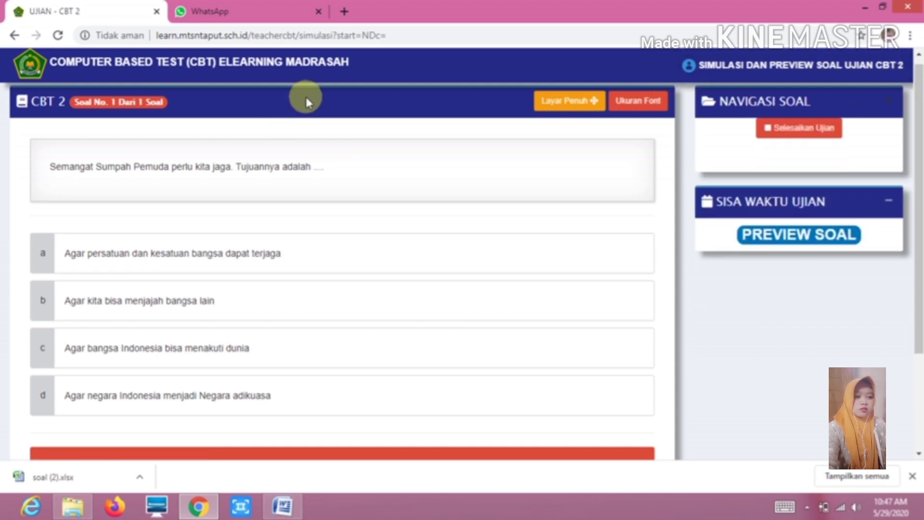
# - Return to the CBT list, preview the UJIAN AKHIR SEMESTER GENAP PKN TA. 2019/2020 exam, and go back to the list
pyautogui.click(15, 35)
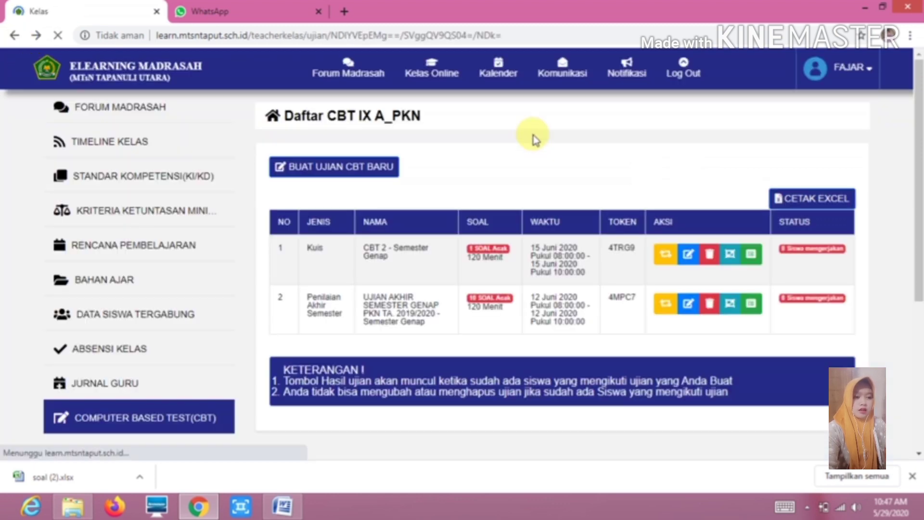
pyautogui.click(669, 312)
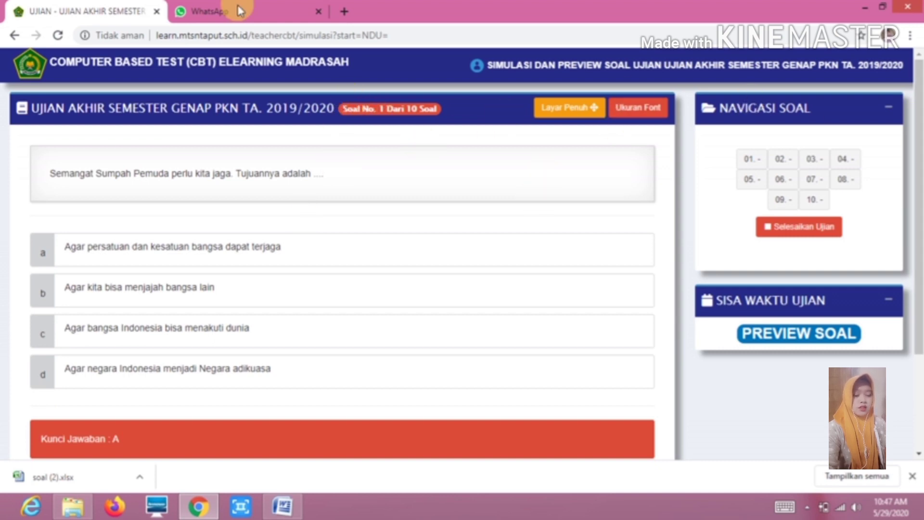
pyautogui.click(15, 36)
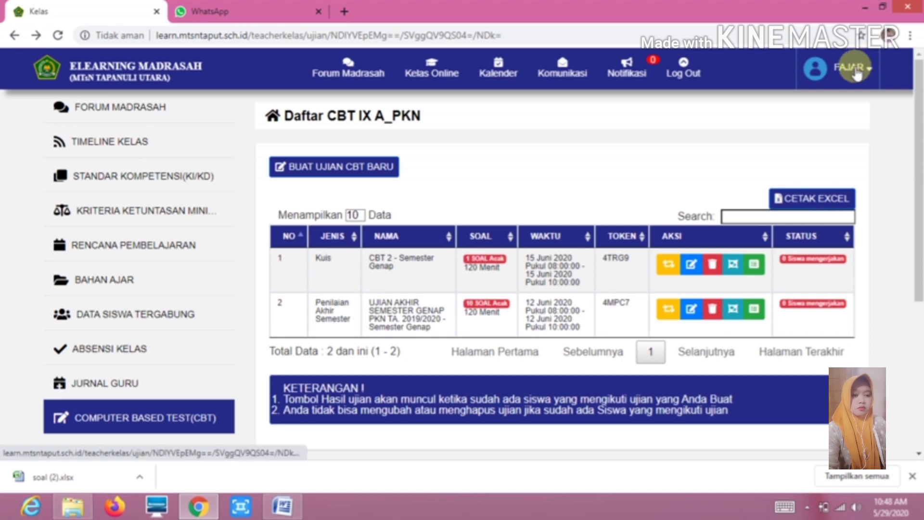
# - Log out of the teacher account on the e-learning site and confirm leaving the application
pyautogui.click(840, 68)
pyautogui.click(815, 185)
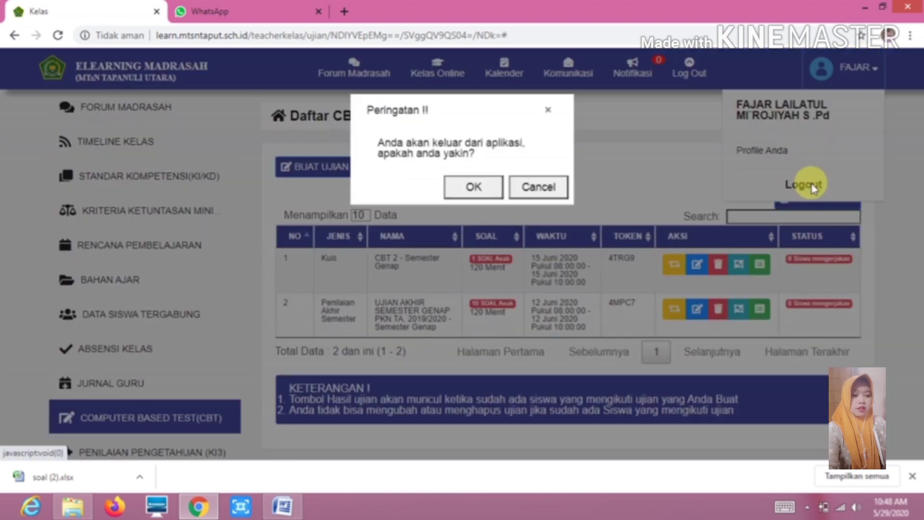
pyautogui.click(461, 195)
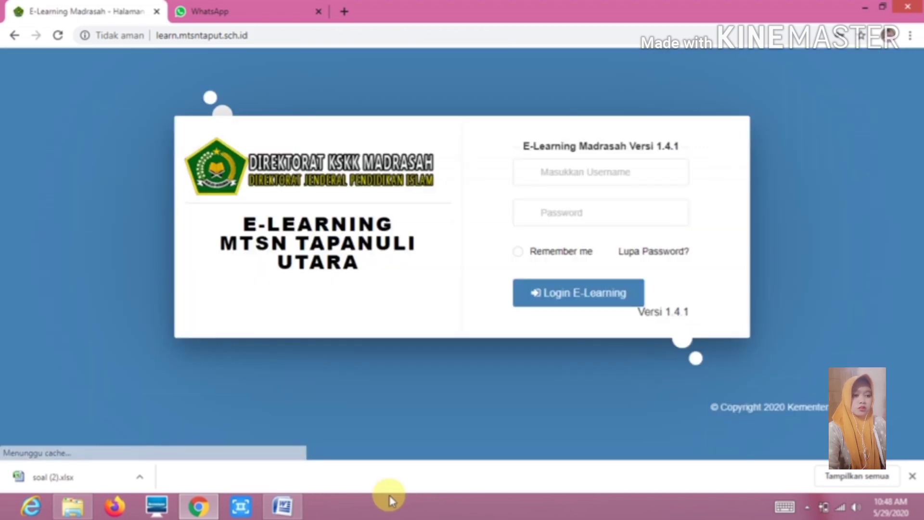
pyautogui.click(807, 507)
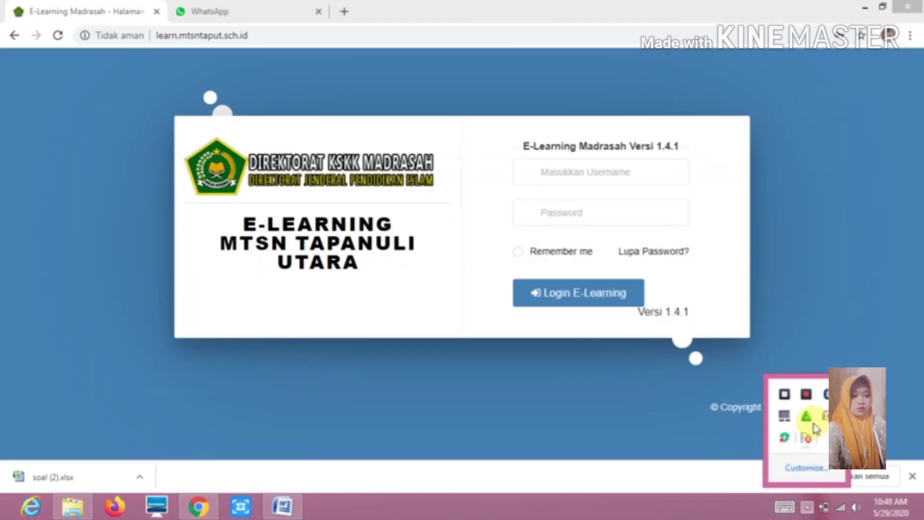